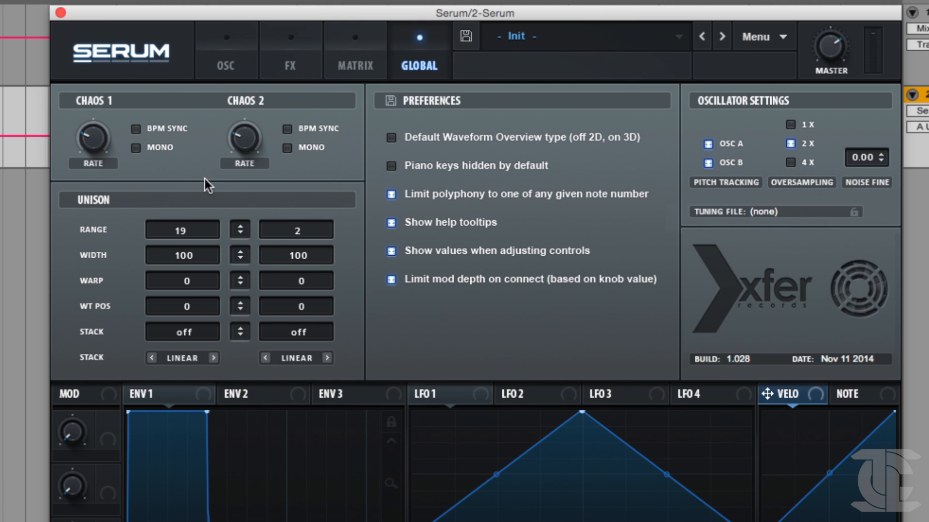
Set oscillator A's unison range to 2 in the global settings and sweep its unison detune upward to compare.
{"action": "left_click", "coordinate": [420, 41]}
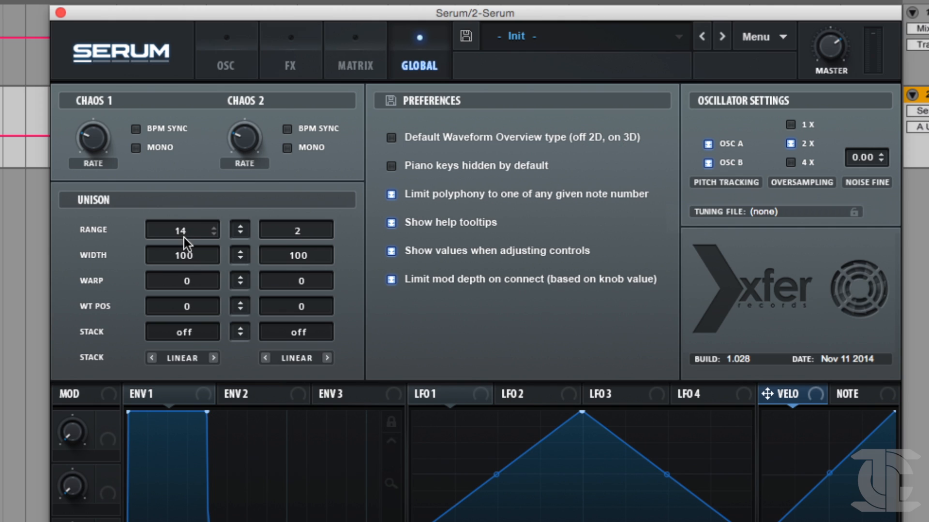
{"action": "left_click_drag", "start_coordinate": [184, 238], "coordinate": [183, 245]}
{"action": "left_click", "coordinate": [216, 67]}
{"action": "left_click_drag", "start_coordinate": [276, 290], "coordinate": [293, 198]}
{"action": "left_click_drag", "start_coordinate": [276, 286], "coordinate": [355, 147]}
{"action": "left_click", "coordinate": [415, 70]}
Raise oscillator A's unison detune to try the narrower range.
{"action": "left_click", "coordinate": [227, 57]}
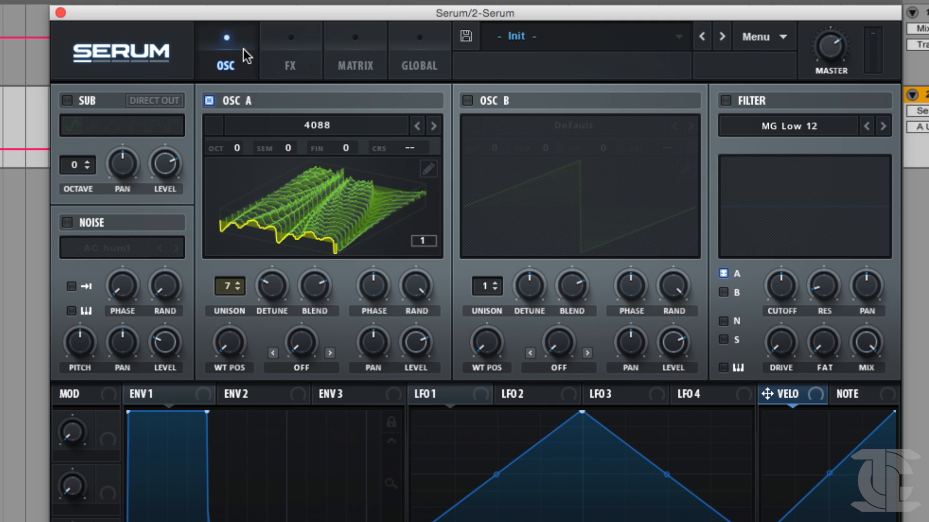
{"action": "left_click", "coordinate": [273, 281]}
{"action": "left_click_drag", "start_coordinate": [281, 250], "coordinate": [281, 252]}
Narrow oscillator A's unison width in the global settings and lower its unison detune.
{"action": "left_click", "coordinate": [404, 60]}
{"action": "left_click_drag", "start_coordinate": [170, 255], "coordinate": [96, 426]}
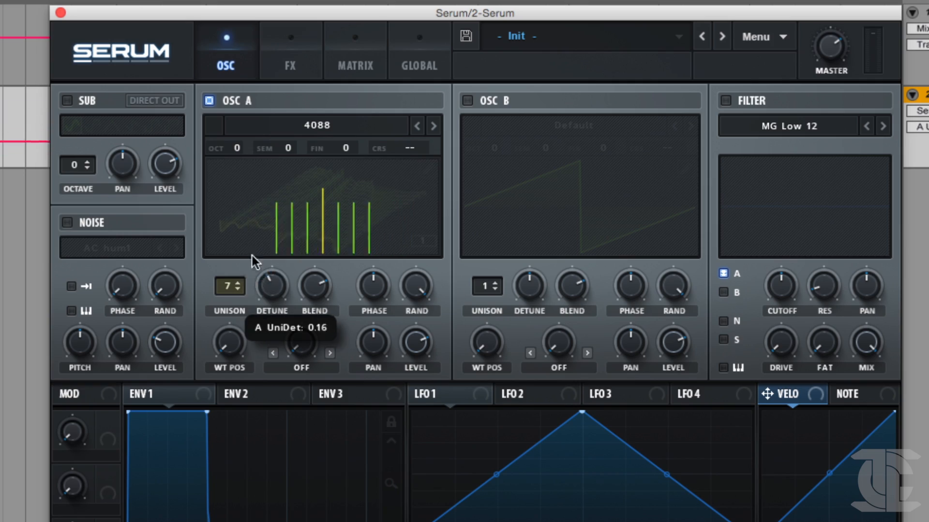
{"action": "left_click_drag", "start_coordinate": [226, 279], "coordinate": [245, 281]}
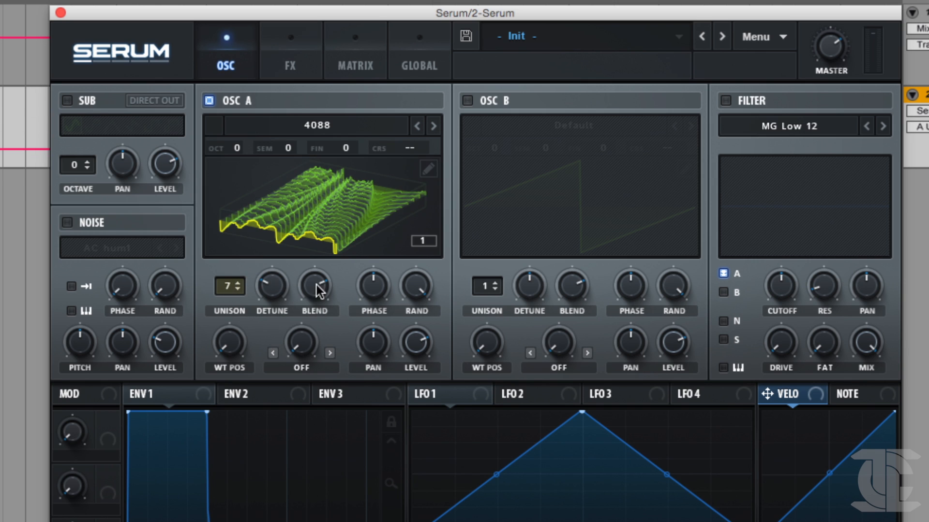
Set oscillator A's unison width to 100 and sweep it down below 18.
{"action": "left_click", "coordinate": [415, 44]}
{"action": "left_click_drag", "start_coordinate": [180, 261], "coordinate": [180, 268]}
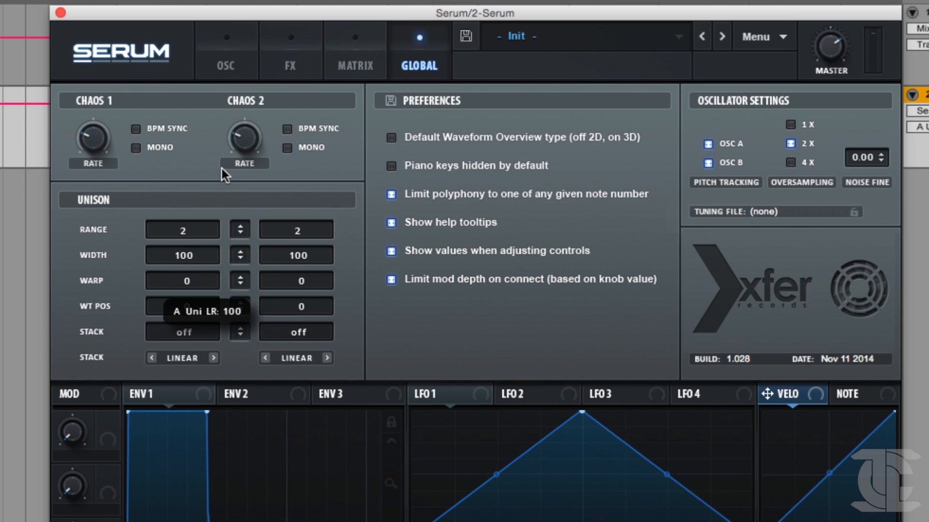
{"action": "left_click_drag", "start_coordinate": [169, 258], "coordinate": [126, 337]}
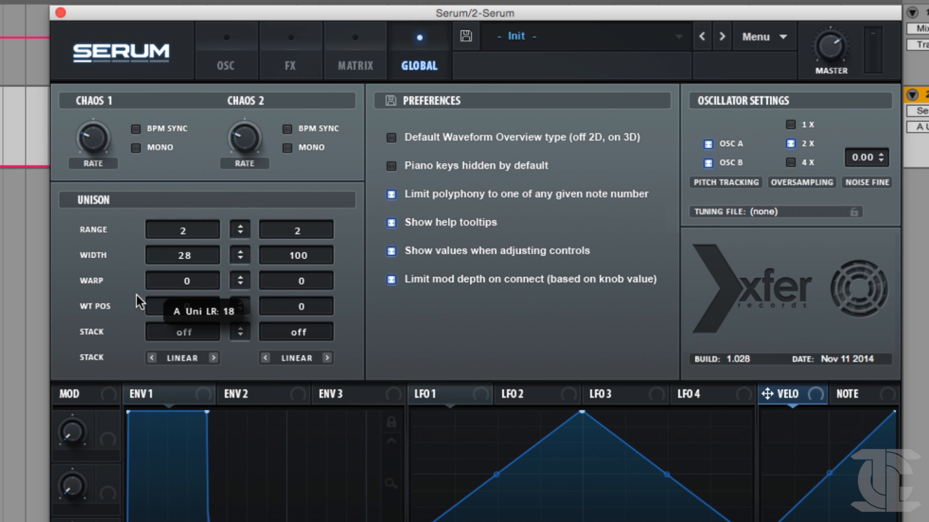
{"action": "left_click_drag", "start_coordinate": [180, 258], "coordinate": [75, 520]}
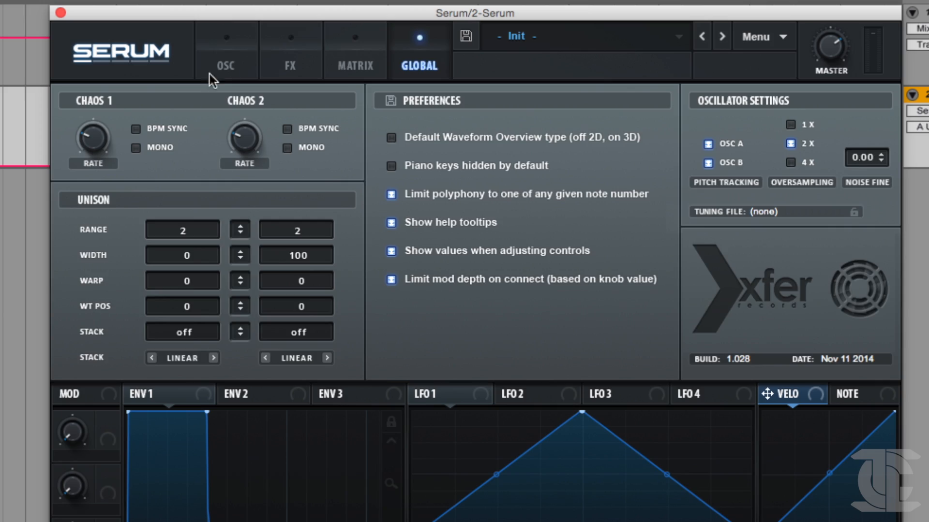
Reduce oscillator A to 2 unison voices, raise its detune and move its wavetable position to 84.
{"action": "left_click", "coordinate": [209, 74]}
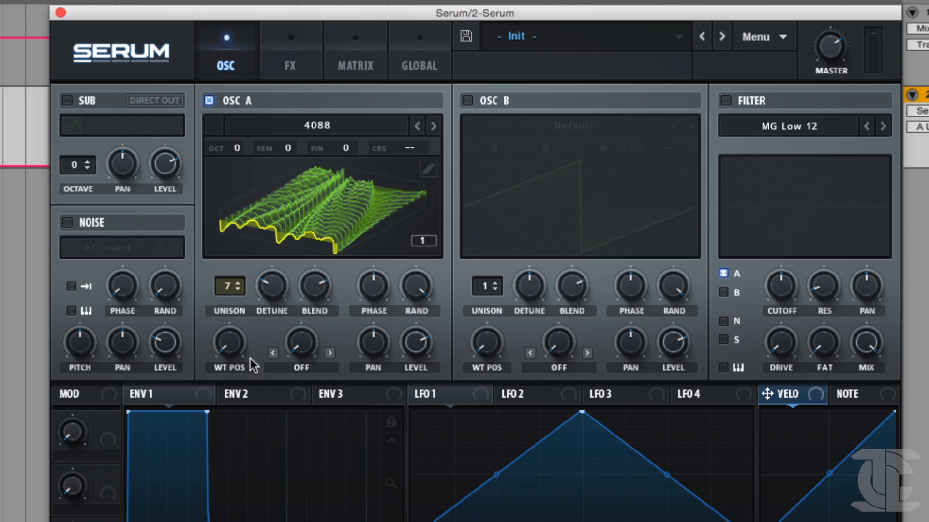
{"action": "left_click_drag", "start_coordinate": [230, 291], "coordinate": [213, 342]}
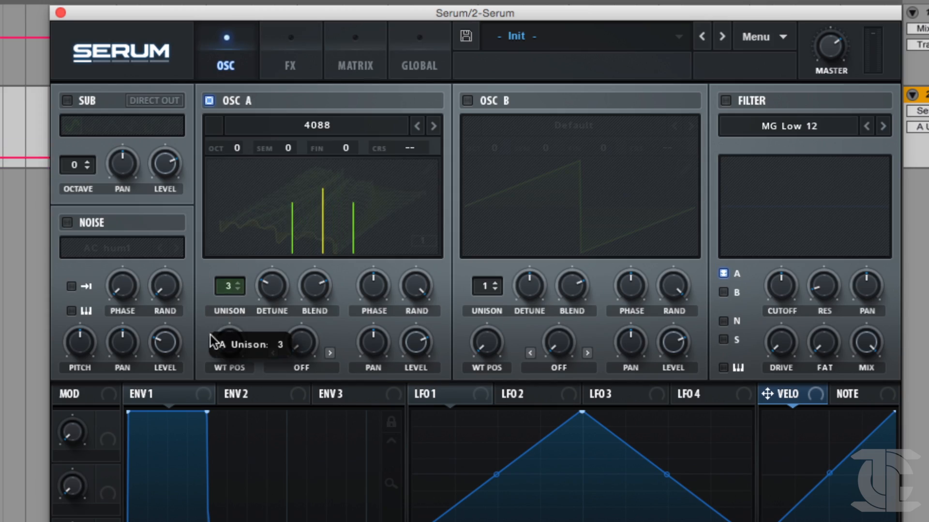
{"action": "left_click_drag", "start_coordinate": [264, 304], "coordinate": [257, 282]}
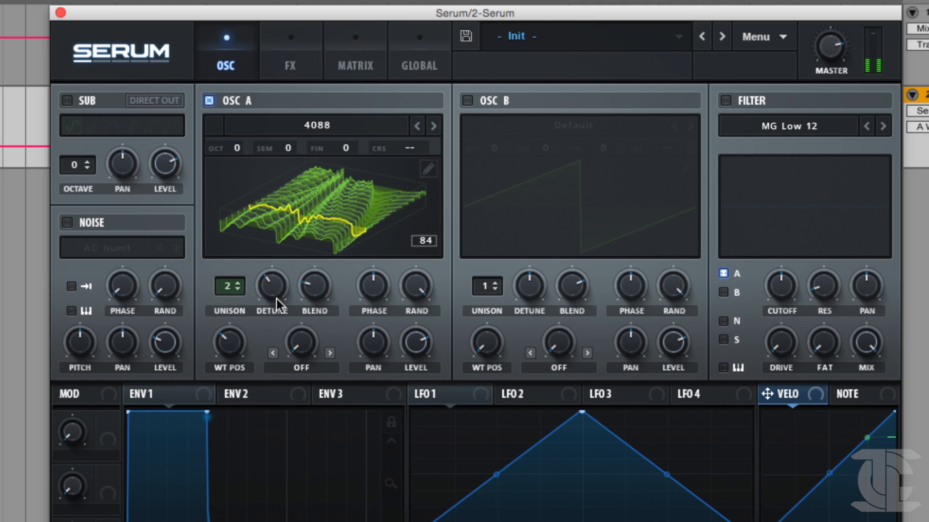
Compare oscillator A's unison width at 100 and at 0, leaving it at 0.
{"action": "left_click", "coordinate": [419, 62]}
{"action": "mouse_move", "coordinate": [194, 255]}
{"action": "left_mouse_down"}
{"action": "mouse_move", "coordinate": [196, 285]}
{"action": "mouse_move", "coordinate": [191, 245]}
{"action": "left_mouse_up"}
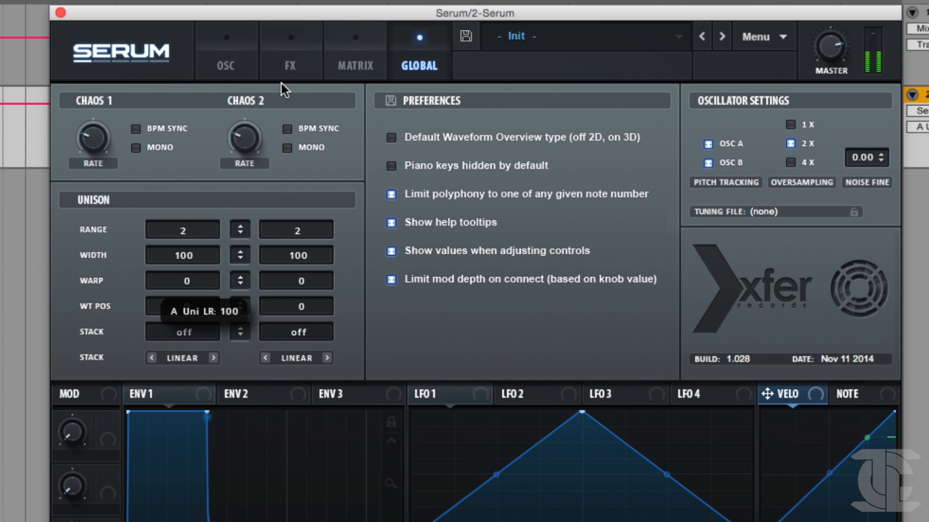
{"action": "left_click_drag", "start_coordinate": [196, 246], "coordinate": [199, 215]}
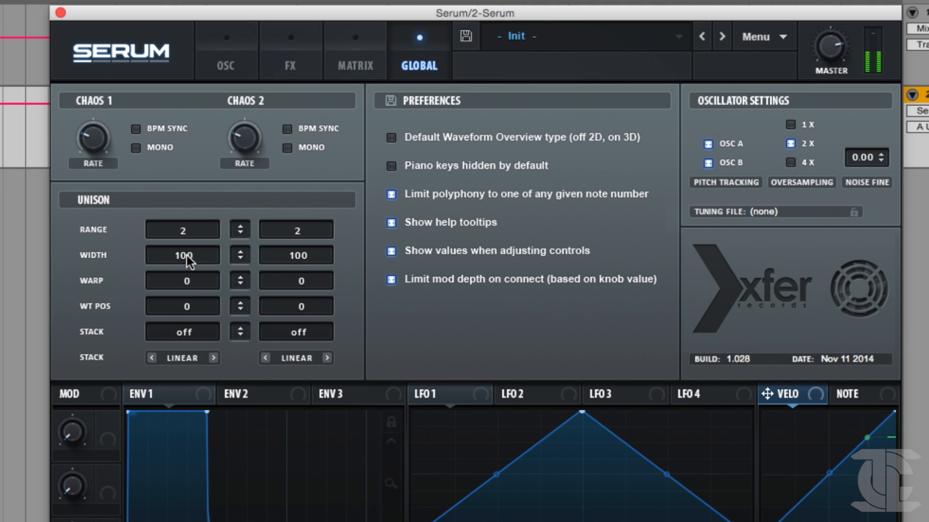
{"action": "left_click_drag", "start_coordinate": [186, 255], "coordinate": [91, 430]}
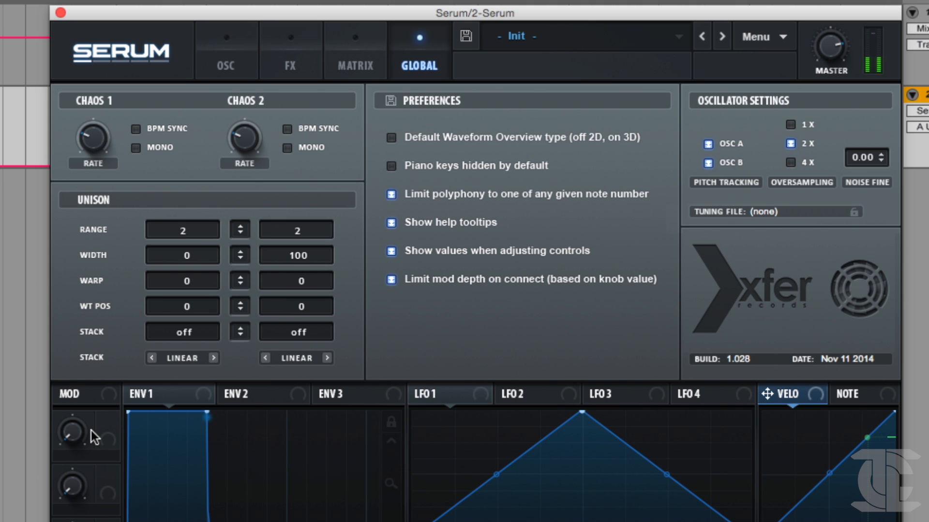
Increase oscillator A to 7 unison voices and set its unison blend to about 76.
{"action": "left_click", "coordinate": [246, 63]}
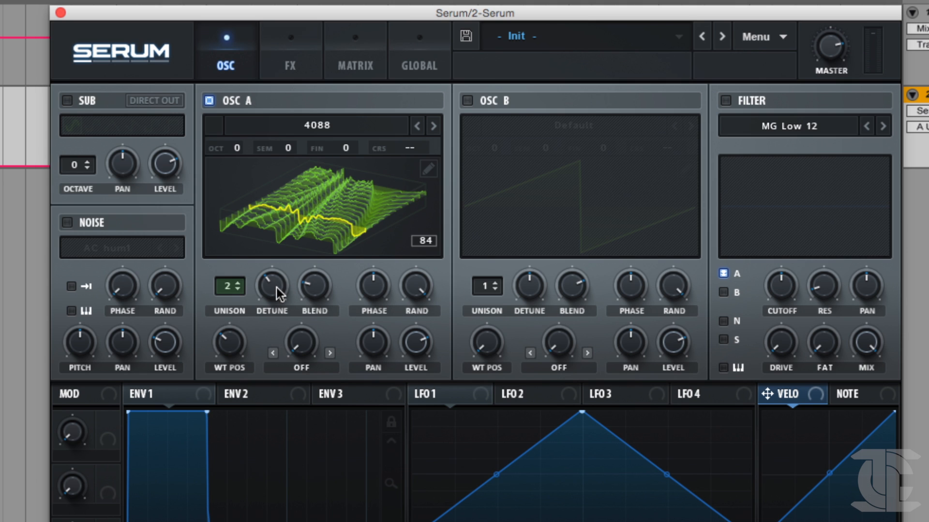
{"action": "mouse_move", "coordinate": [280, 276]}
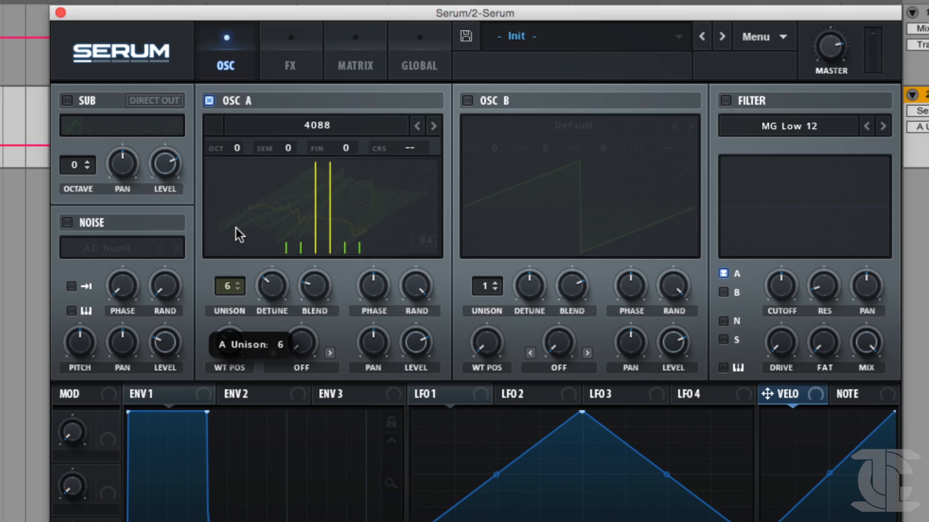
{"action": "left_click_drag", "start_coordinate": [236, 229], "coordinate": [234, 233]}
{"action": "left_click_drag", "start_coordinate": [300, 276], "coordinate": [362, 221]}
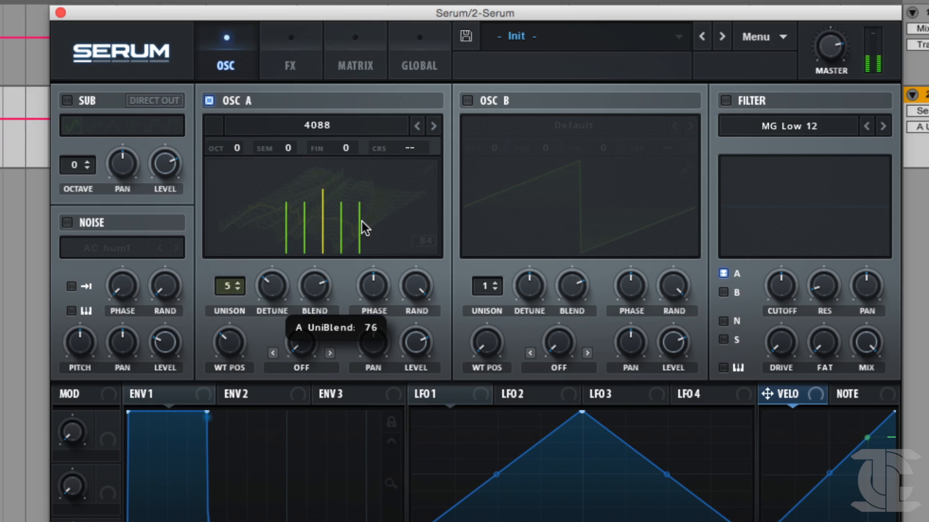
{"action": "left_click_drag", "start_coordinate": [227, 288], "coordinate": [231, 263]}
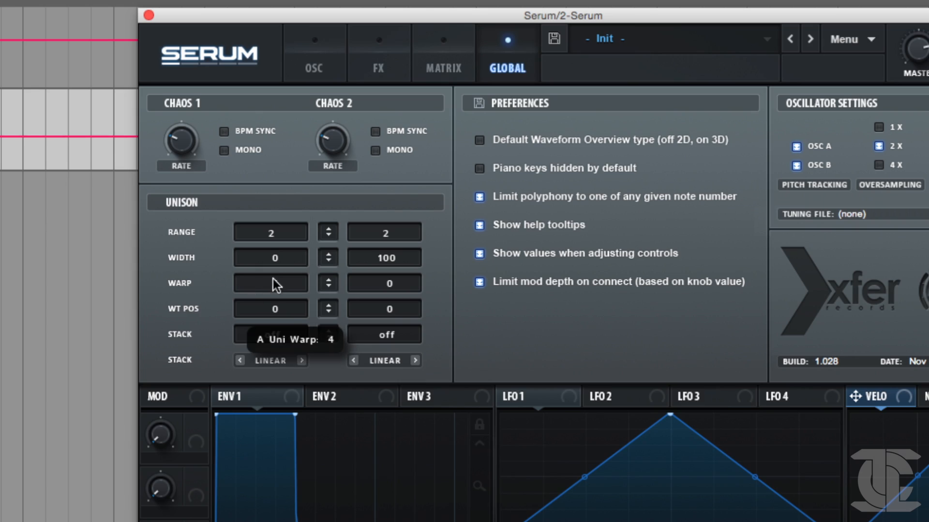
Adjust oscillator A's unison detune to about 0.15.
{"action": "left_click", "coordinate": [325, 67]}
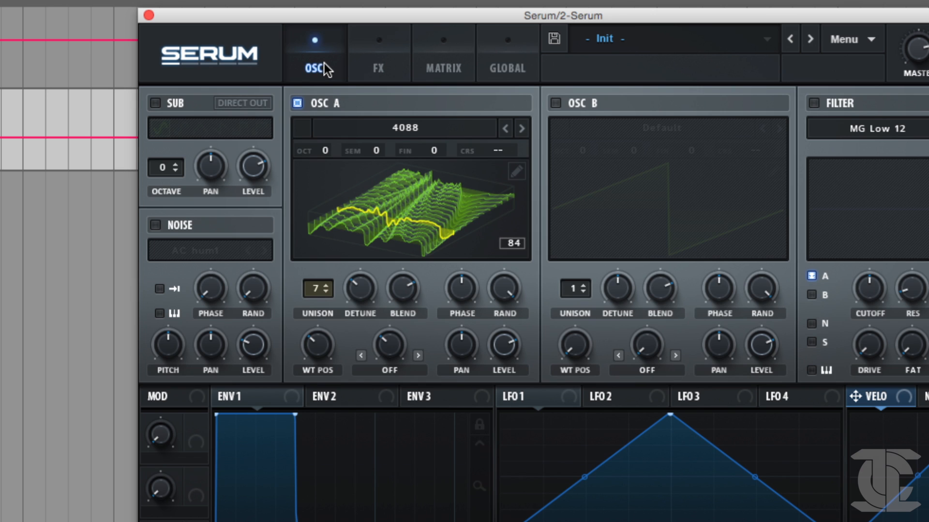
{"action": "left_click", "coordinate": [360, 287]}
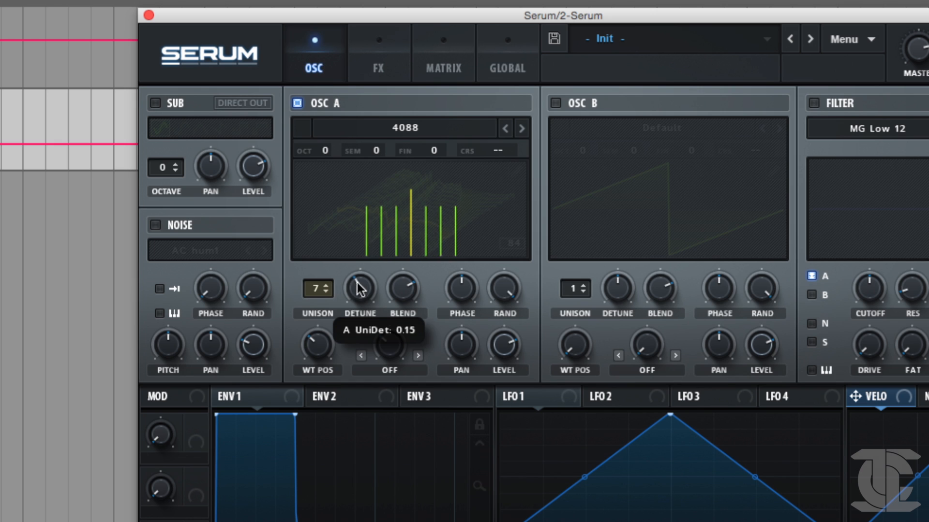
{"action": "left_click_drag", "start_coordinate": [366, 256], "coordinate": [364, 268]}
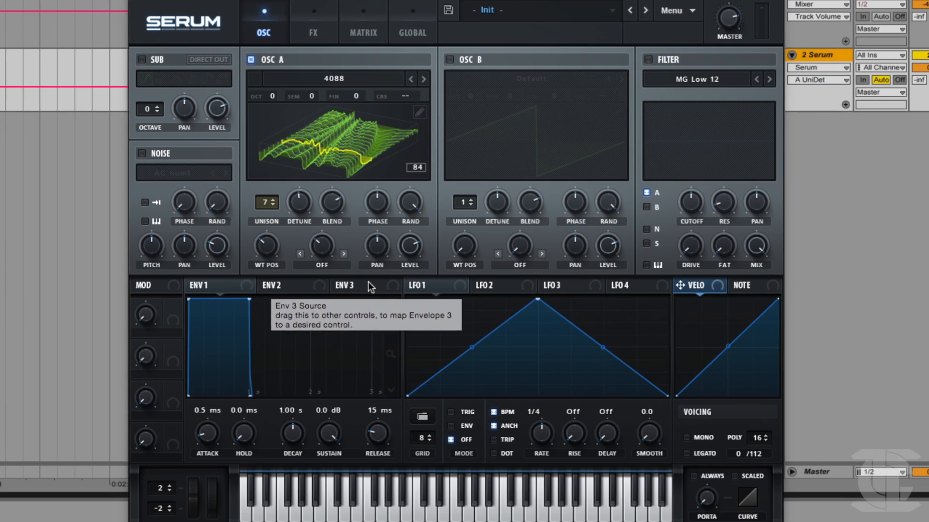
Set oscillator A's warp mode to Sync (Window 1/2), show its waveform in 2D and raise the warp to about 3.09%.
{"action": "left_click", "coordinate": [324, 265]}
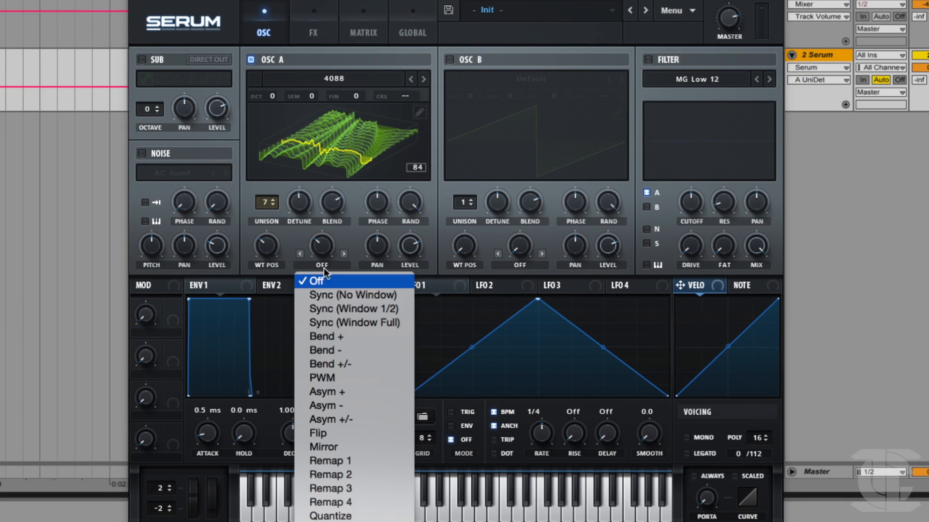
{"action": "left_click", "coordinate": [324, 309]}
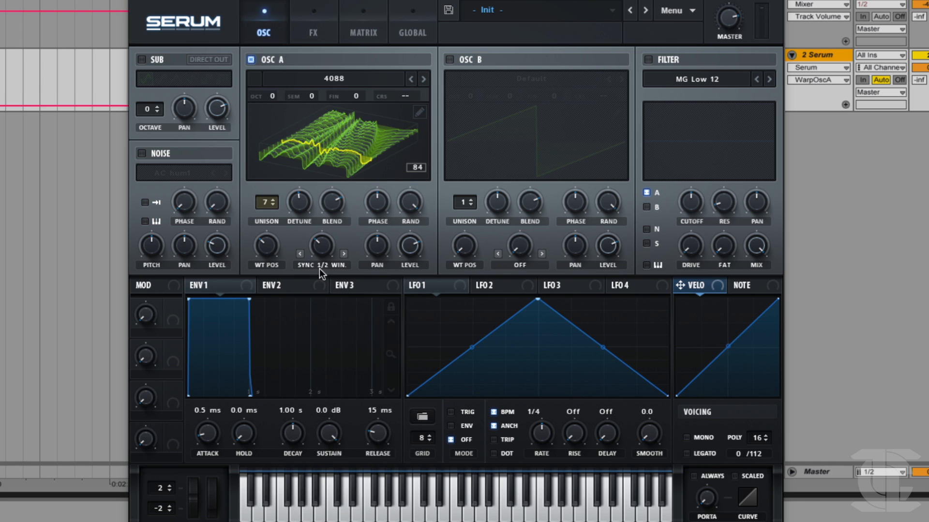
{"action": "left_click", "coordinate": [326, 155]}
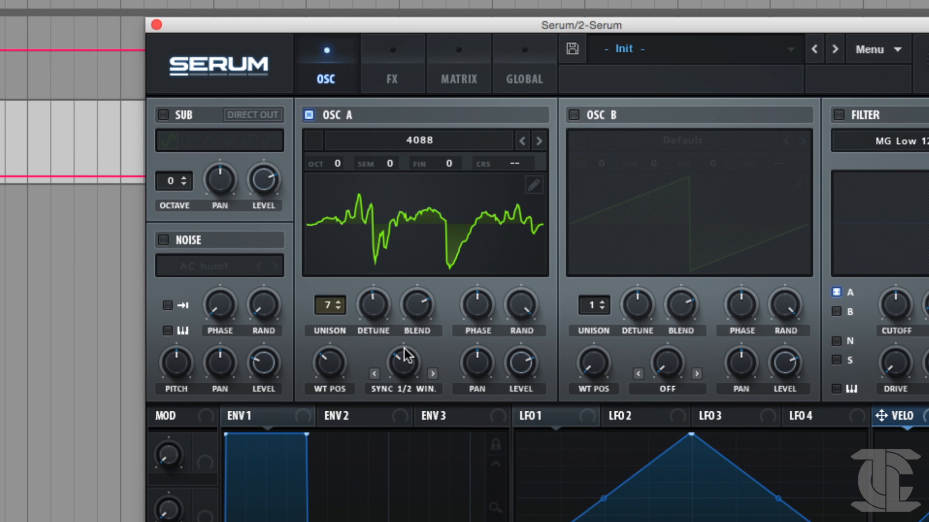
{"action": "left_click_drag", "start_coordinate": [404, 349], "coordinate": [412, 315]}
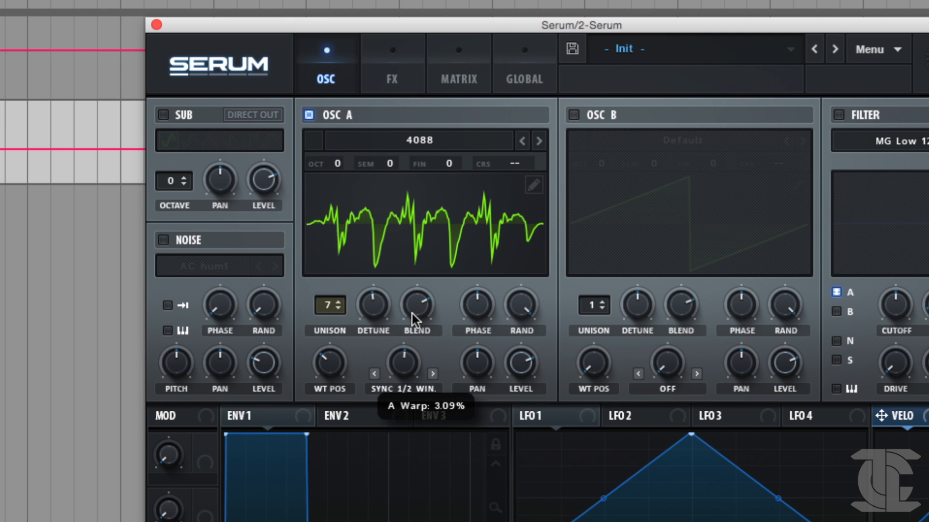
Reduce oscillator A to 1 unison voice and sweep its sync warp amount around 2.85%.
{"action": "left_click_drag", "start_coordinate": [339, 306], "coordinate": [304, 399]}
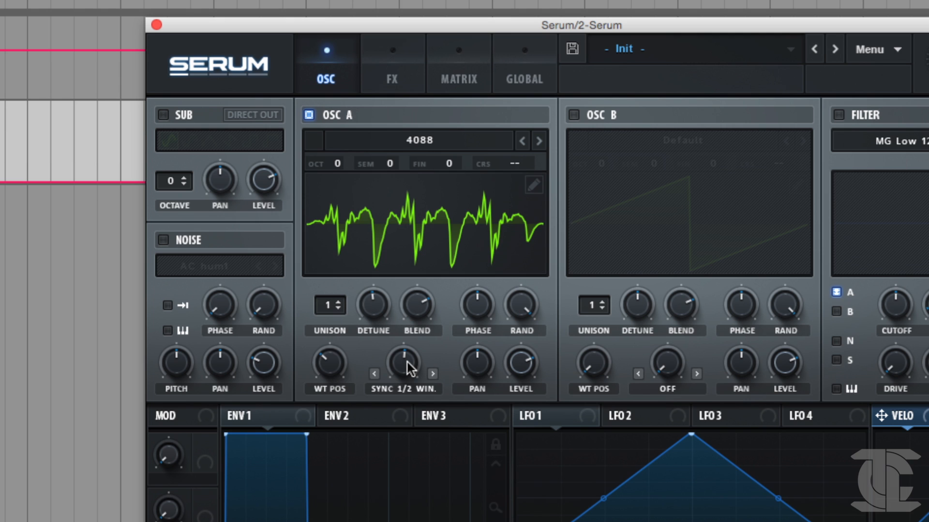
{"action": "mouse_move", "coordinate": [406, 362]}
{"action": "left_mouse_down"}
{"action": "mouse_move", "coordinate": [396, 385]}
{"action": "mouse_move", "coordinate": [405, 362]}
{"action": "left_mouse_up"}
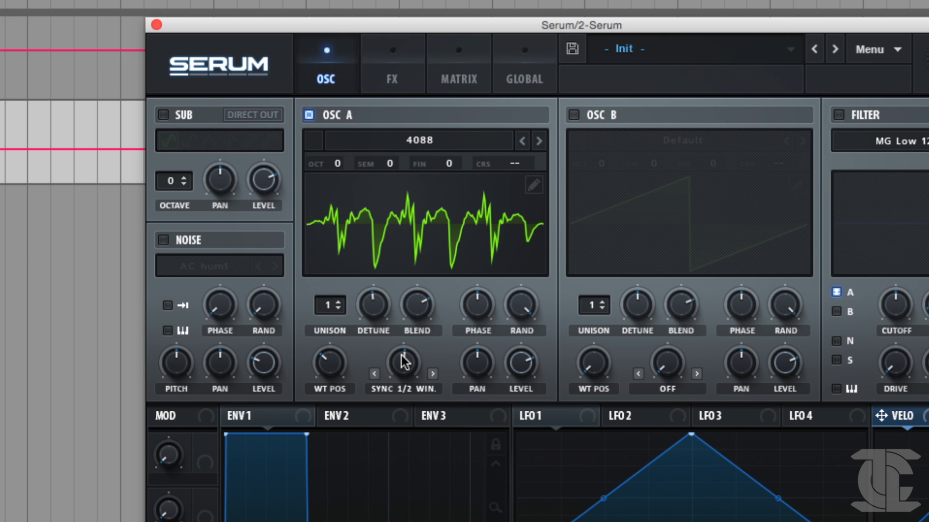
{"action": "left_click_drag", "start_coordinate": [403, 362], "coordinate": [403, 364]}
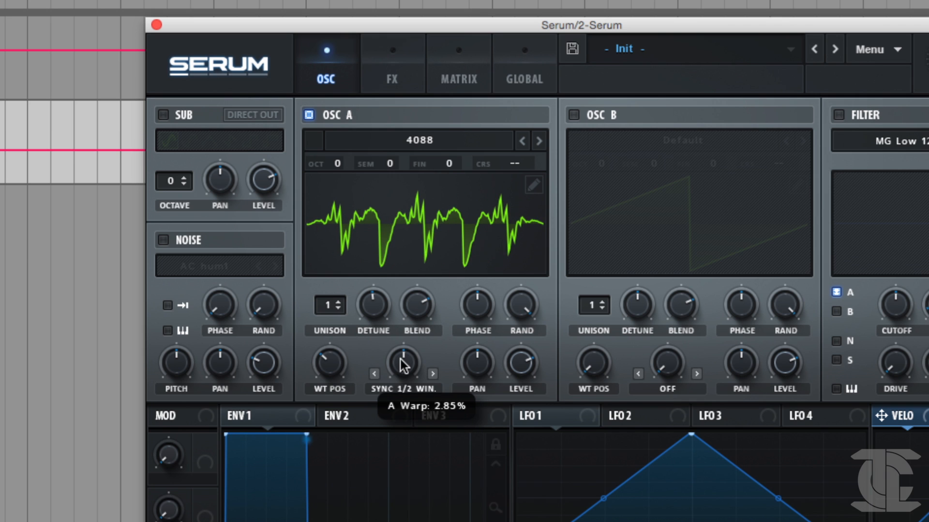
Set oscillator A to 5 unison voices and readjust its sync warp amount.
{"action": "left_click", "coordinate": [329, 307]}
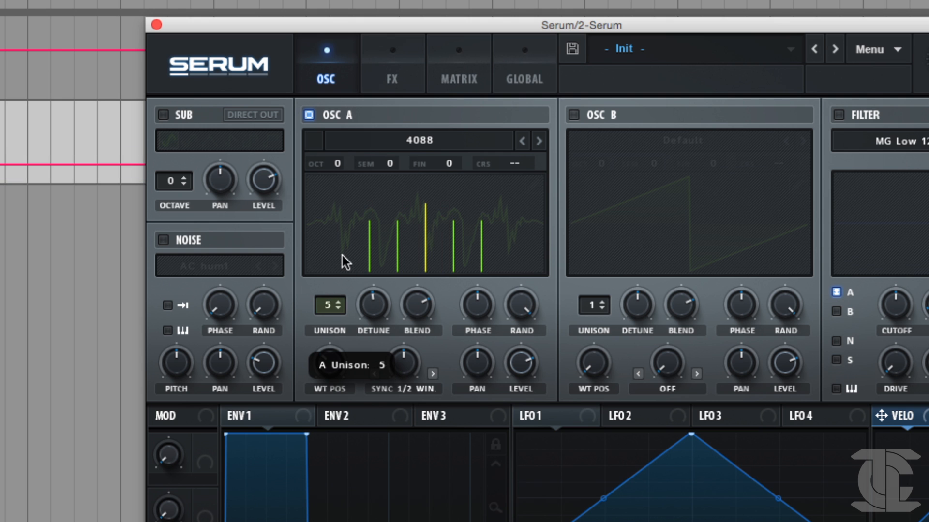
{"action": "left_click_drag", "start_coordinate": [404, 359], "coordinate": [412, 325]}
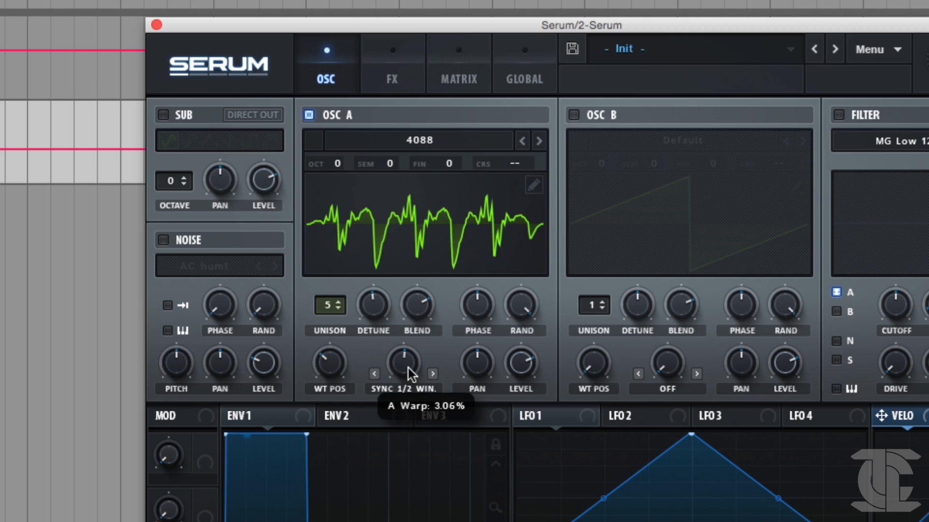
{"action": "mouse_move", "coordinate": [409, 368]}
{"action": "left_mouse_down"}
{"action": "mouse_move", "coordinate": [416, 347]}
{"action": "mouse_move", "coordinate": [410, 369]}
{"action": "left_mouse_up"}
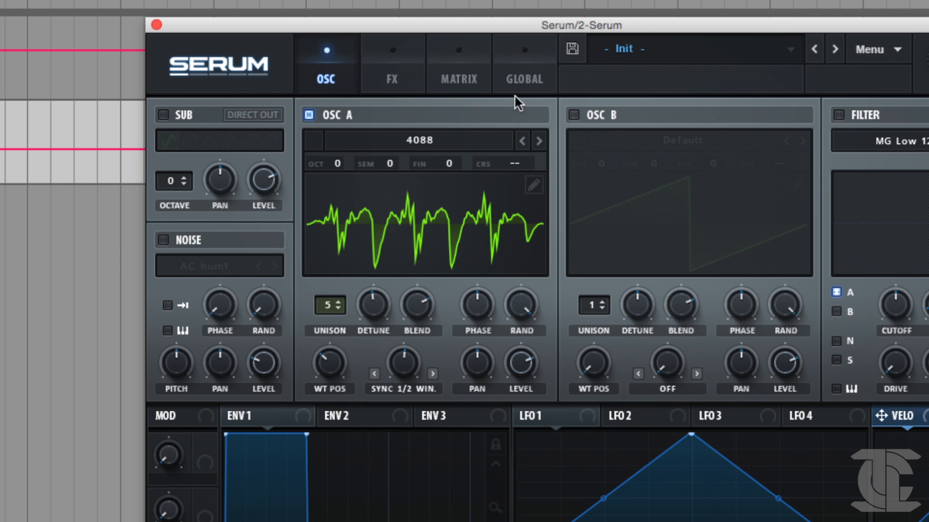
Raise oscillator A's unison warp to about 52 and its unison width to 100 in the global settings.
{"action": "left_click", "coordinate": [525, 78]}
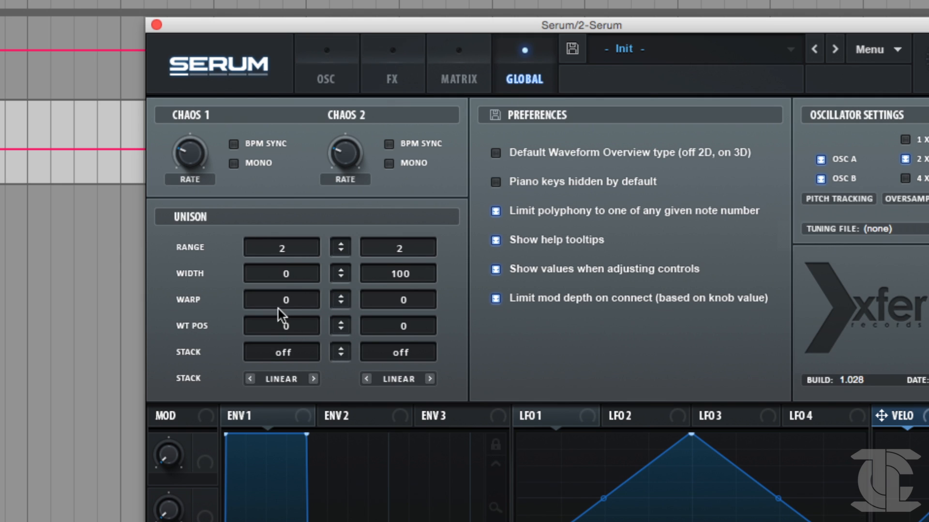
{"action": "mouse_move", "coordinate": [286, 299]}
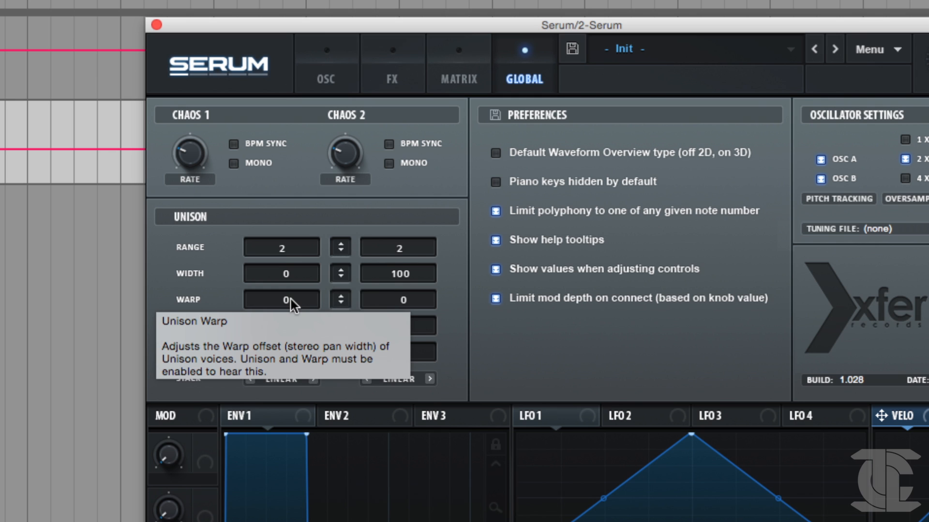
{"action": "left_click_drag", "start_coordinate": [291, 299], "coordinate": [306, 265]}
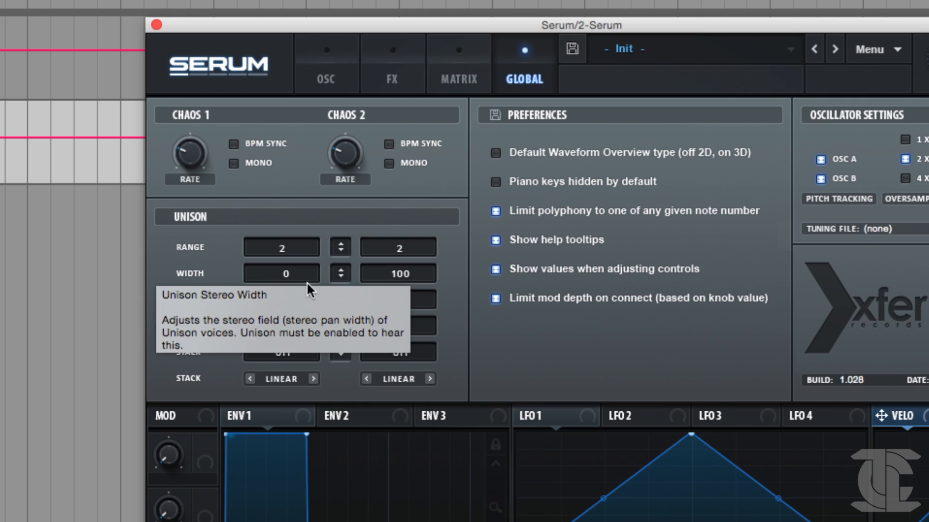
{"action": "left_click_drag", "start_coordinate": [296, 271], "coordinate": [354, 141]}
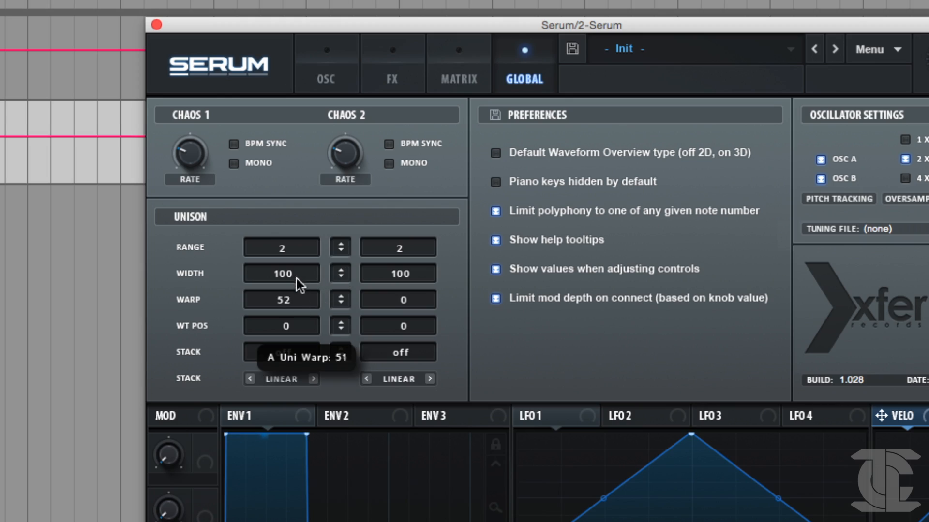
Modulate oscillator A's unison warp with LFO 1 at a reduced depth and lower the unison warp value to -9.
{"action": "left_click_drag", "start_coordinate": [297, 280], "coordinate": [289, 313]}
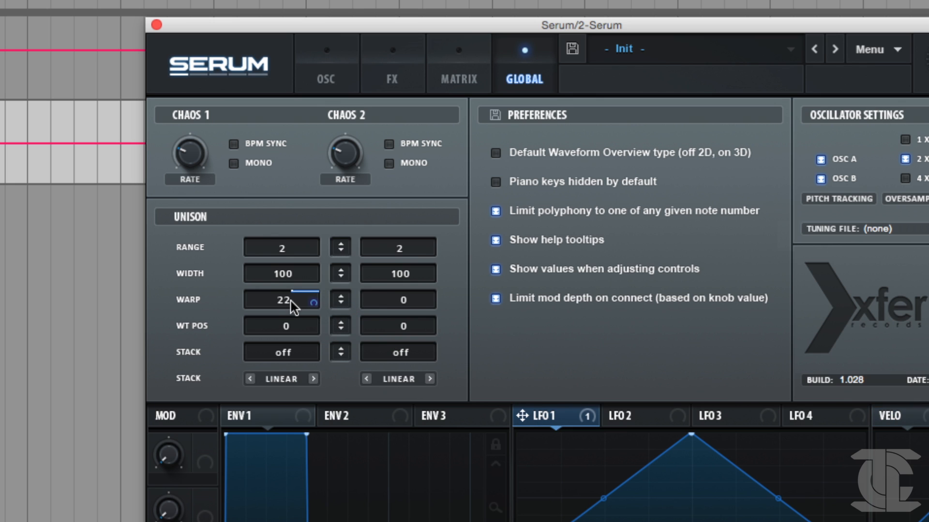
{"action": "left_click_drag", "start_coordinate": [317, 303], "coordinate": [316, 304]}
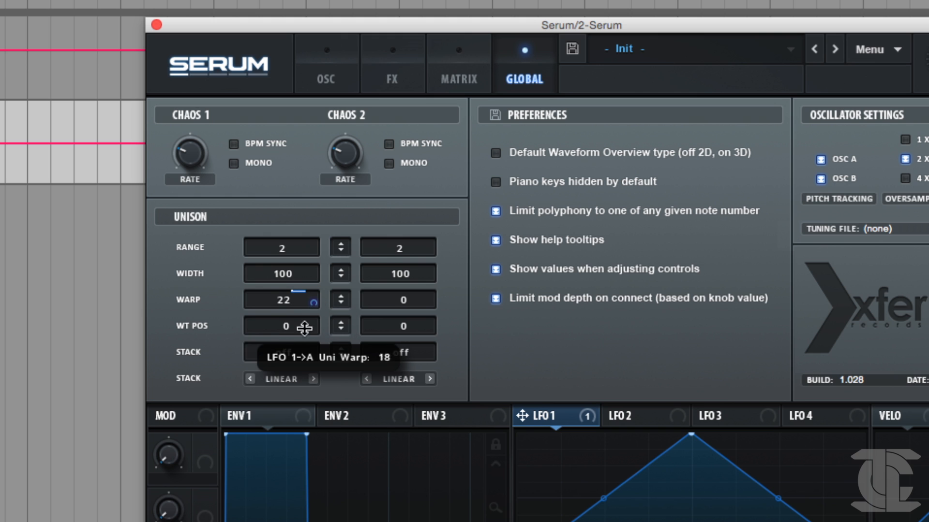
{"action": "left_click_drag", "start_coordinate": [312, 304], "coordinate": [273, 327]}
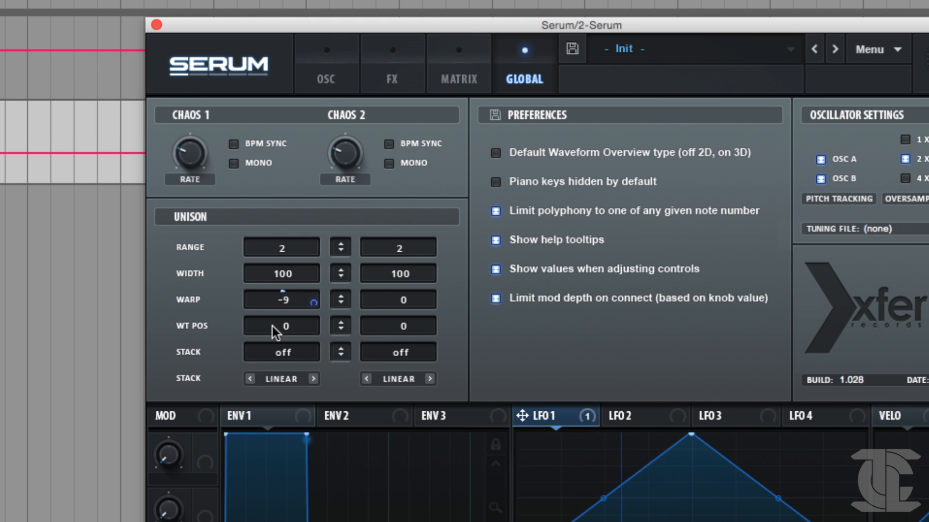
Check the warp mode options available for oscillator A and leave Sync (Window 1/2) selected.
{"action": "left_click", "coordinate": [327, 79]}
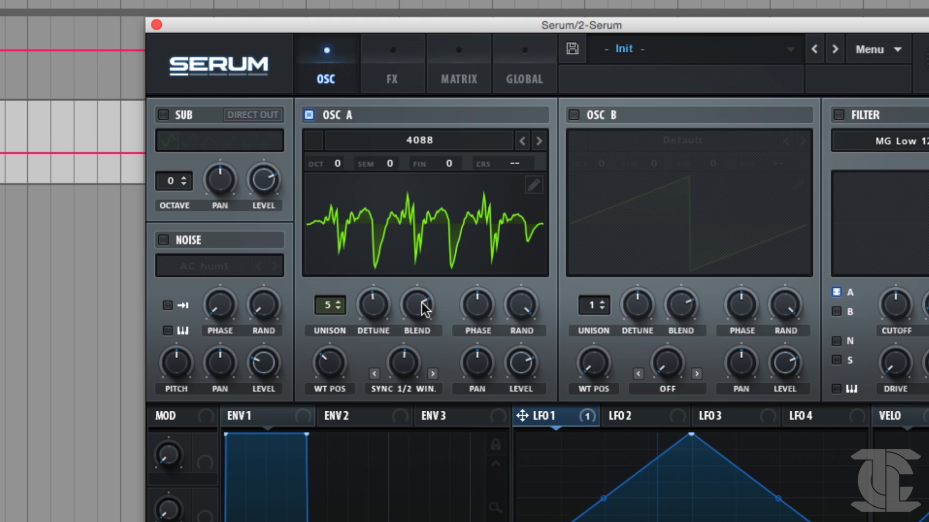
{"action": "left_click", "coordinate": [401, 388]}
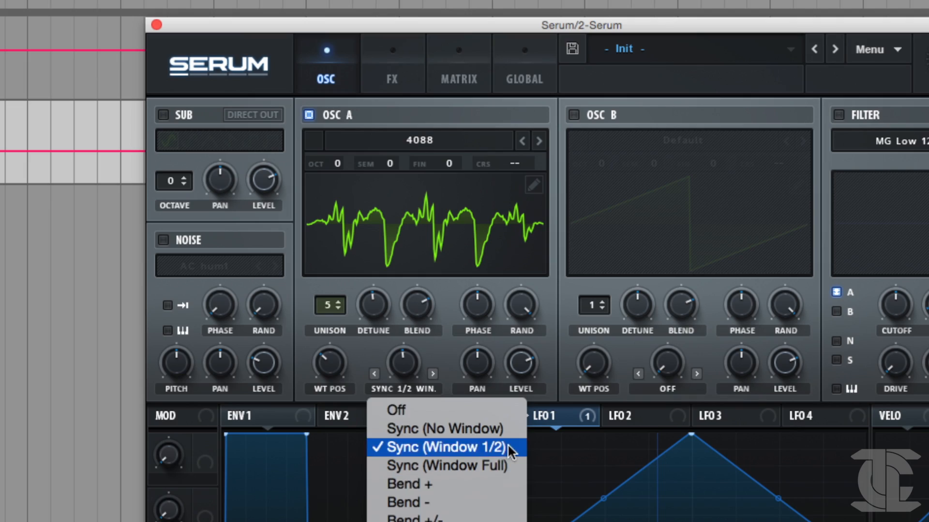
{"action": "left_click", "coordinate": [432, 359]}
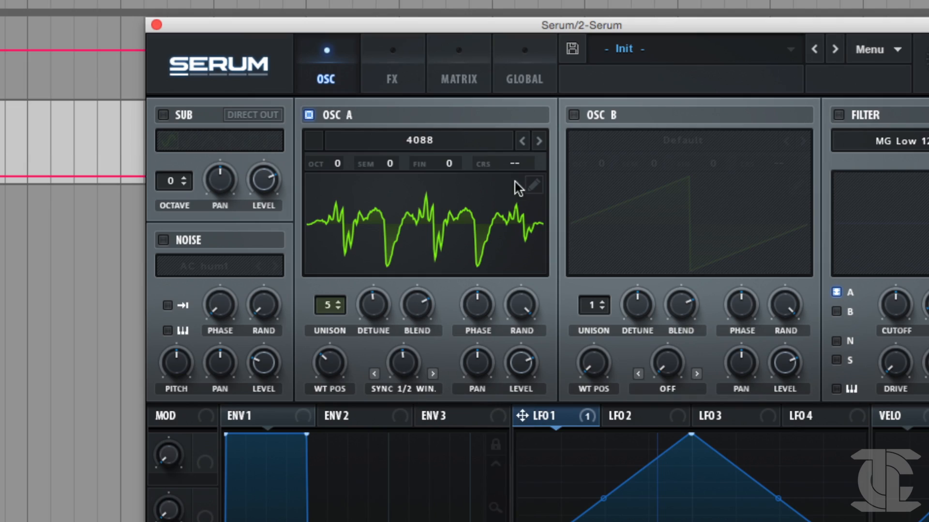
Reset oscillator A's unison warp to 0 in the global settings and remove its LFO 1 modulator.
{"action": "left_click", "coordinate": [527, 80]}
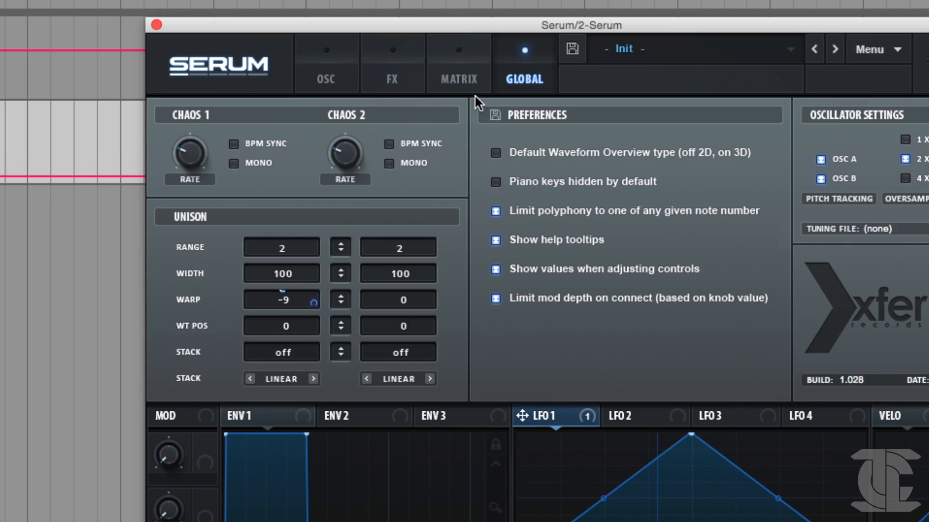
{"action": "right_click", "coordinate": [276, 301]}
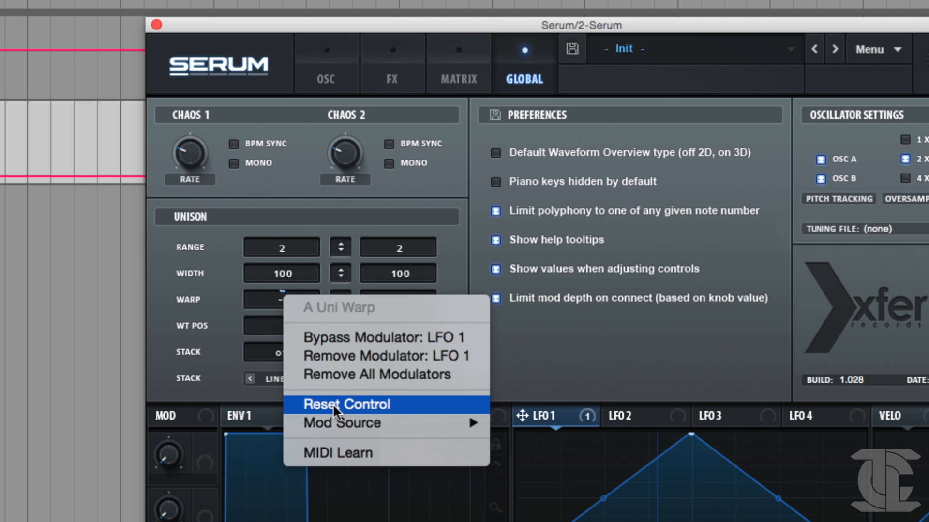
{"action": "left_click", "coordinate": [330, 403]}
{"action": "right_click", "coordinate": [307, 299]}
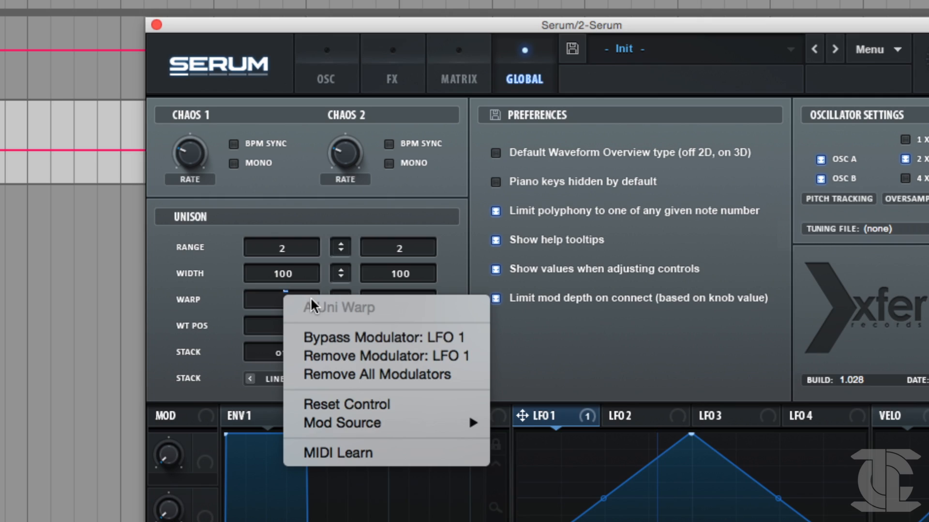
{"action": "mouse_move", "coordinate": [379, 426]}
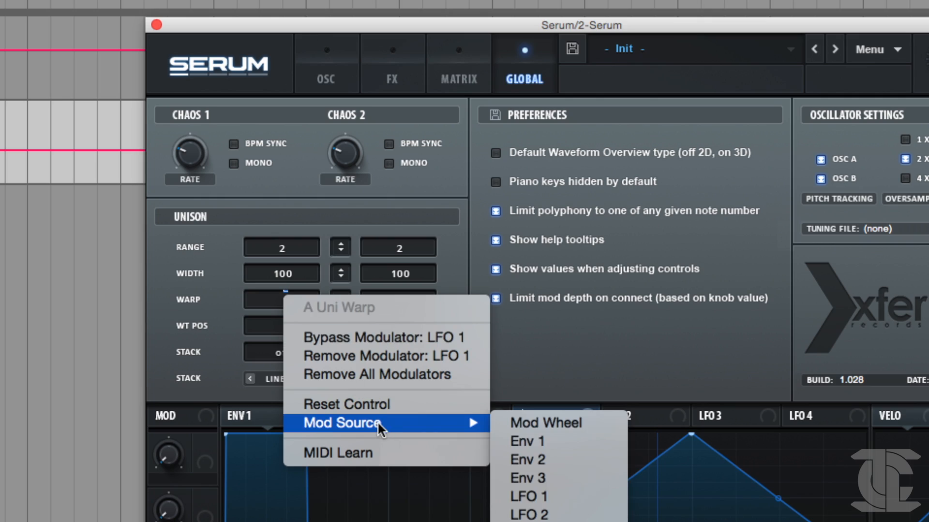
{"action": "left_click", "coordinate": [378, 355]}
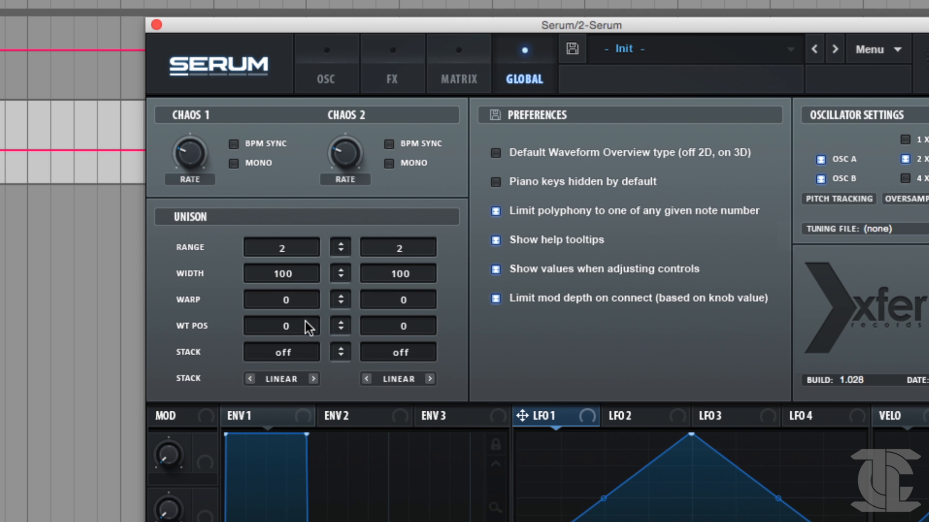
Raise oscillator A's unison wavetable position offset to 32 and set the oscillator's warp mode to Off.
{"action": "left_click_drag", "start_coordinate": [294, 327], "coordinate": [298, 290]}
{"action": "left_click", "coordinate": [341, 65]}
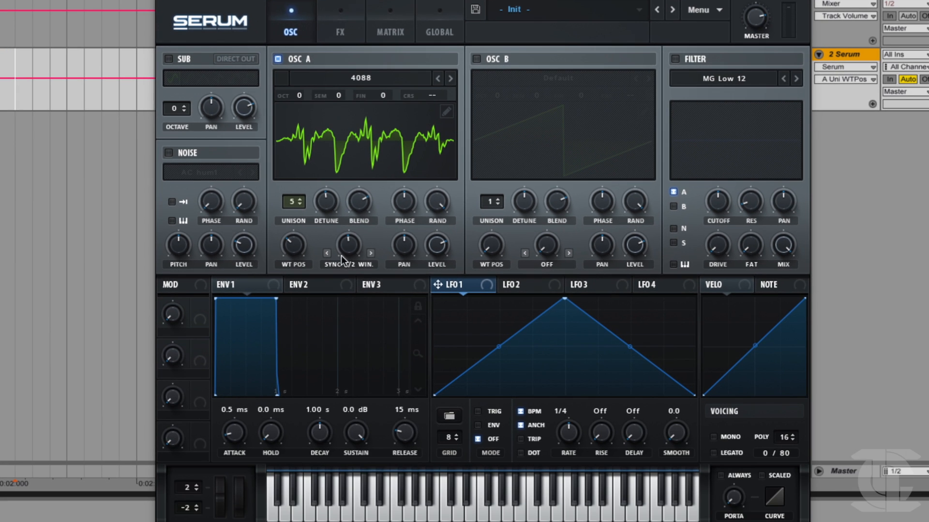
{"action": "left_click", "coordinate": [401, 384]}
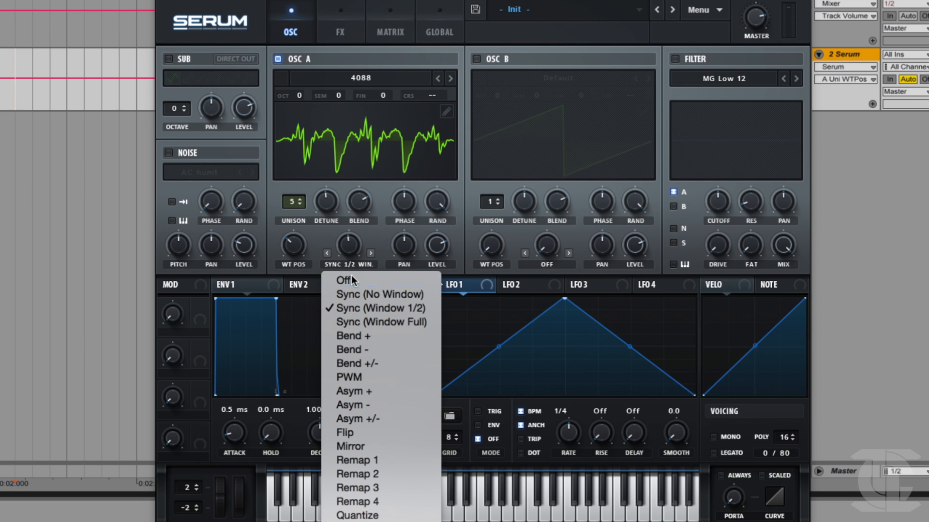
{"action": "left_click", "coordinate": [351, 275]}
Show oscillator A's wavetable in 3D and sweep its wavetable position, ending at 129.
{"action": "left_click", "coordinate": [357, 148]}
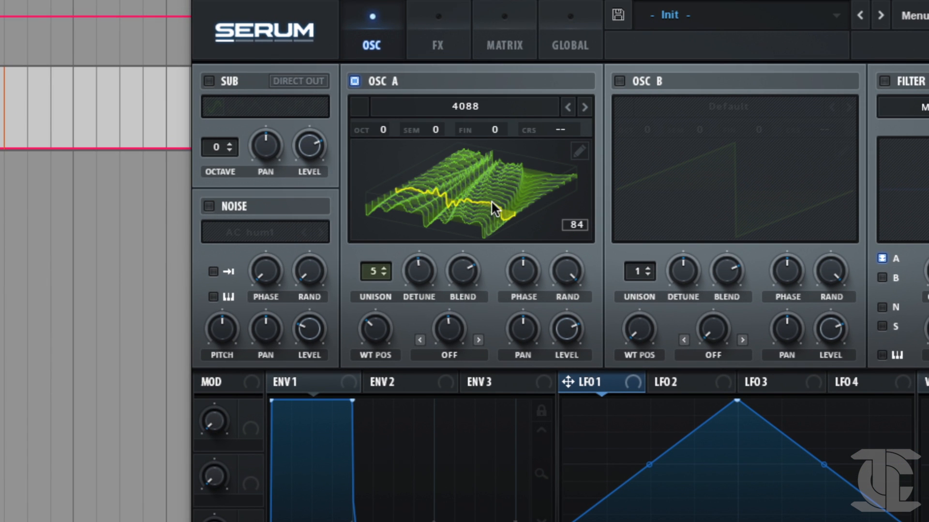
{"action": "left_click_drag", "start_coordinate": [378, 341], "coordinate": [387, 300]}
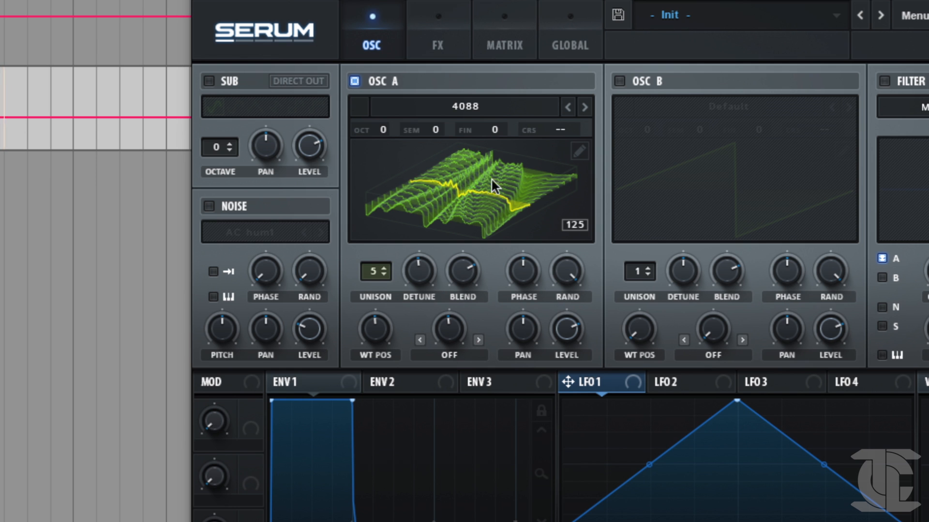
{"action": "left_click_drag", "start_coordinate": [386, 327], "coordinate": [385, 330]}
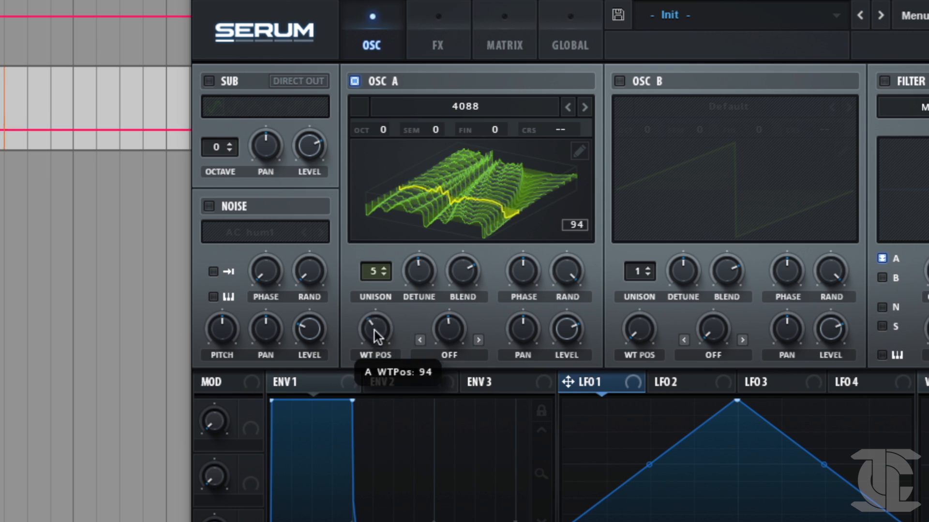
{"action": "left_click_drag", "start_coordinate": [365, 303], "coordinate": [374, 268]}
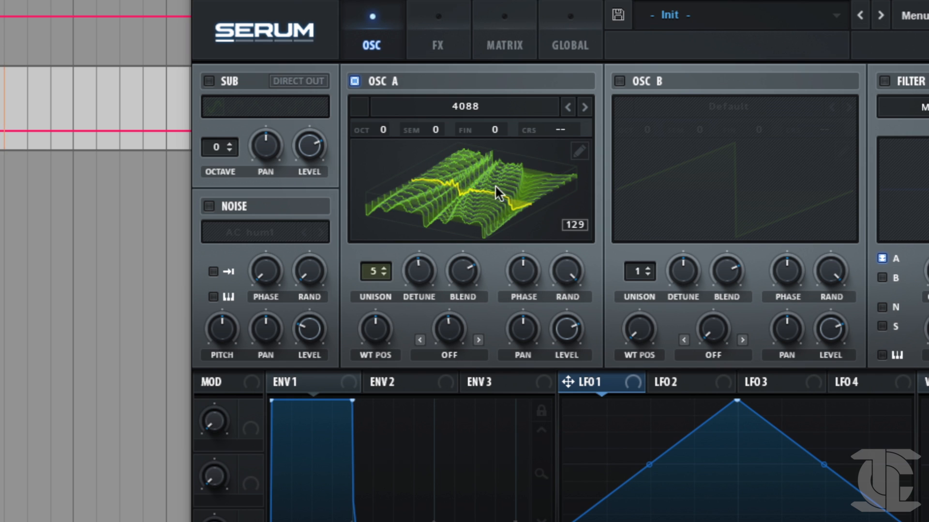
Set oscillator A's unison WT Pos to 41 in the global settings, keeping the unison width at 100.
{"action": "left_click", "coordinate": [562, 48]}
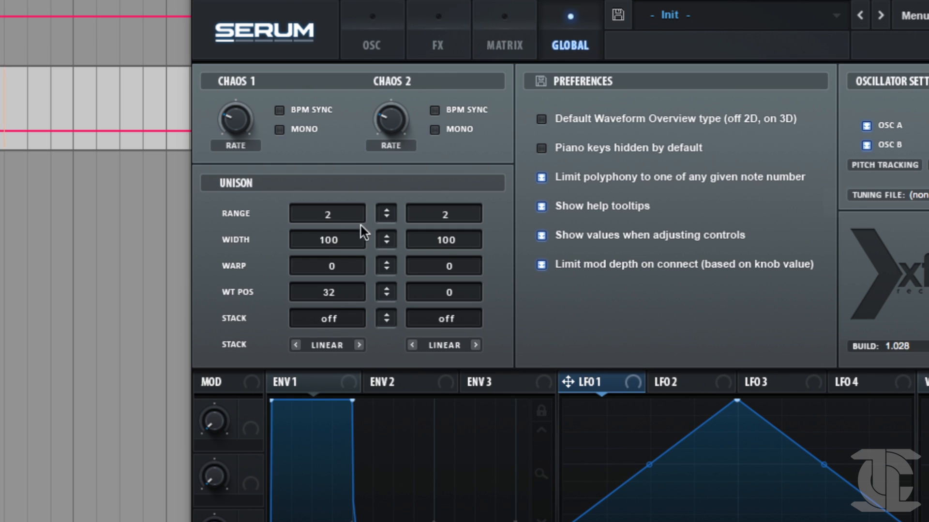
{"action": "left_click_drag", "start_coordinate": [327, 242], "coordinate": [341, 204]}
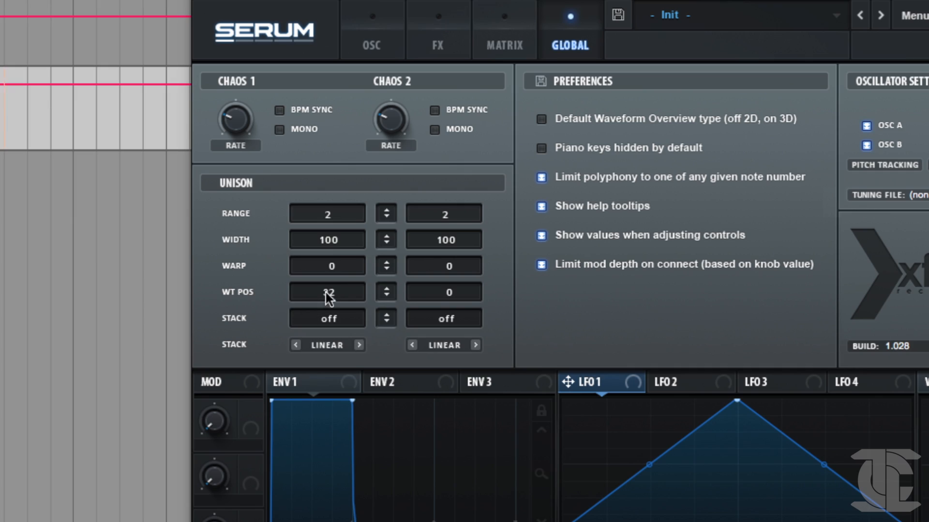
{"action": "left_click_drag", "start_coordinate": [328, 293], "coordinate": [332, 286]}
Lower oscillator A's unison detune to about 0.01.
{"action": "left_click", "coordinate": [372, 30]}
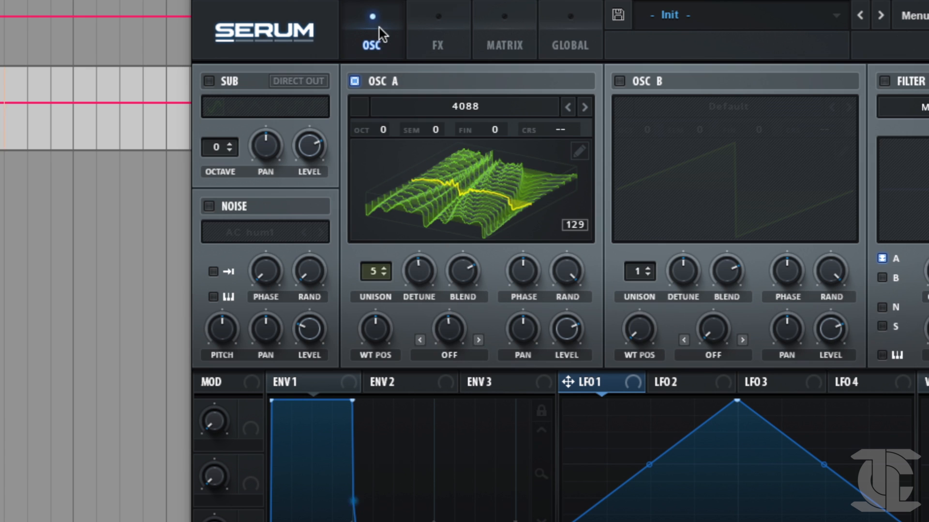
{"action": "left_click_drag", "start_coordinate": [419, 260], "coordinate": [418, 261]}
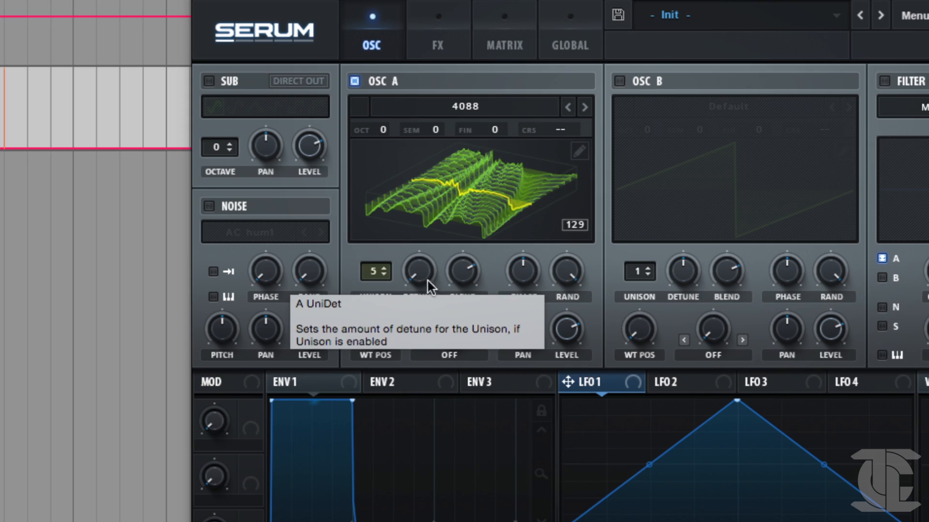
{"action": "left_click", "coordinate": [419, 261]}
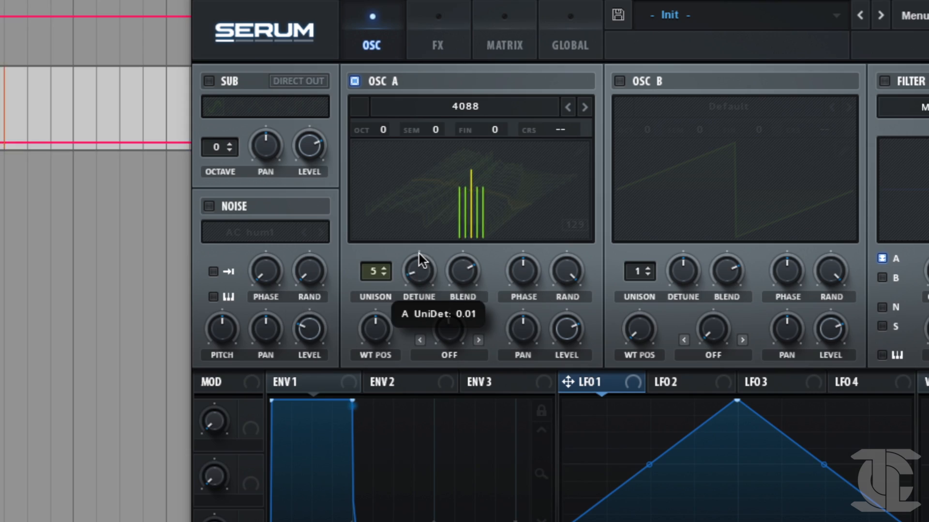
Sweep oscillator A's unison WT Pos up to about 91 and down to about 8, and reset it to 0.
{"action": "left_click", "coordinate": [575, 48]}
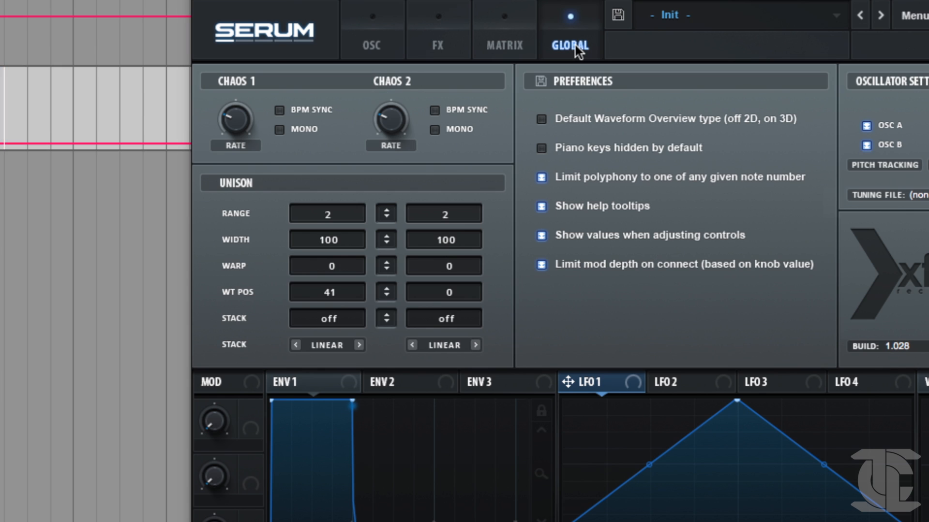
{"action": "left_click_drag", "start_coordinate": [328, 295], "coordinate": [341, 242]}
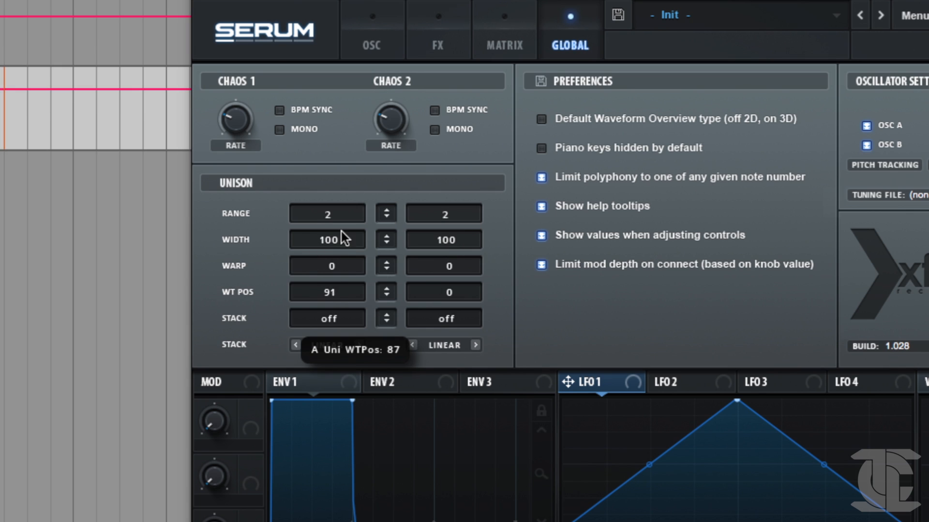
{"action": "left_click_drag", "start_coordinate": [330, 288], "coordinate": [309, 366]}
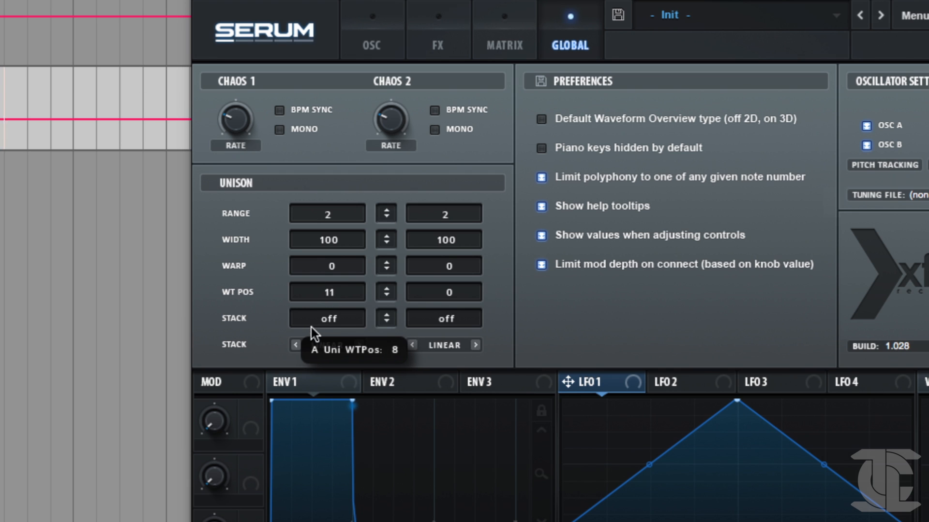
{"action": "double_click", "coordinate": [330, 292]}
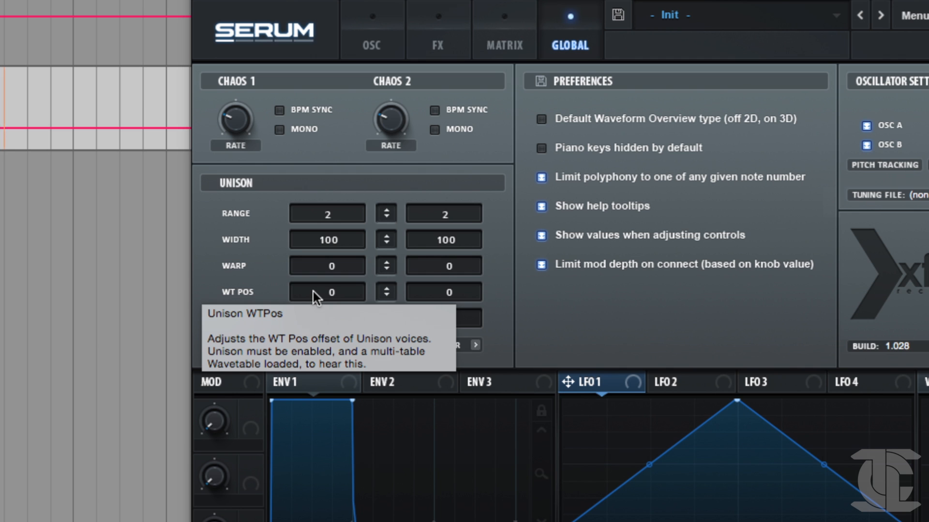
Set oscillator A's unison stack to 12 (2x) and bring the oscillator's detune down to its minimum.
{"action": "left_click", "coordinate": [338, 318]}
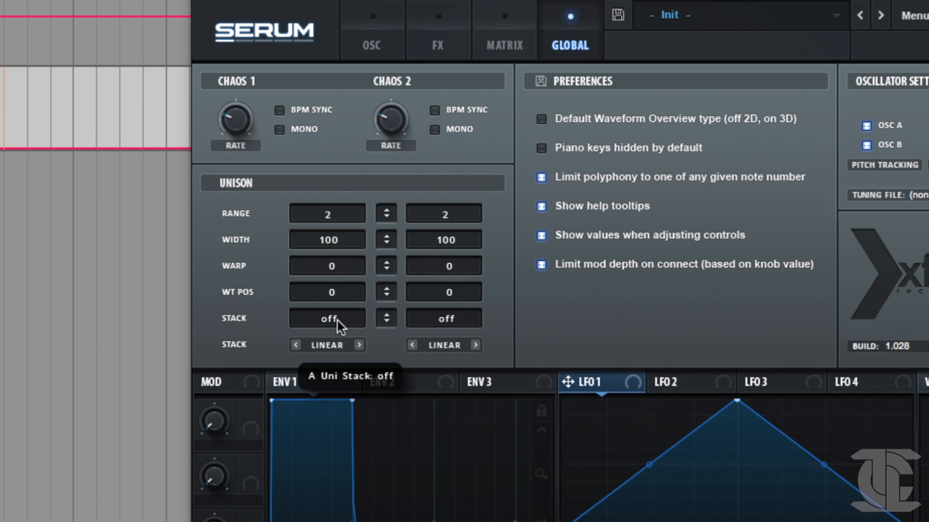
{"action": "left_click_drag", "start_coordinate": [340, 312], "coordinate": [345, 262]}
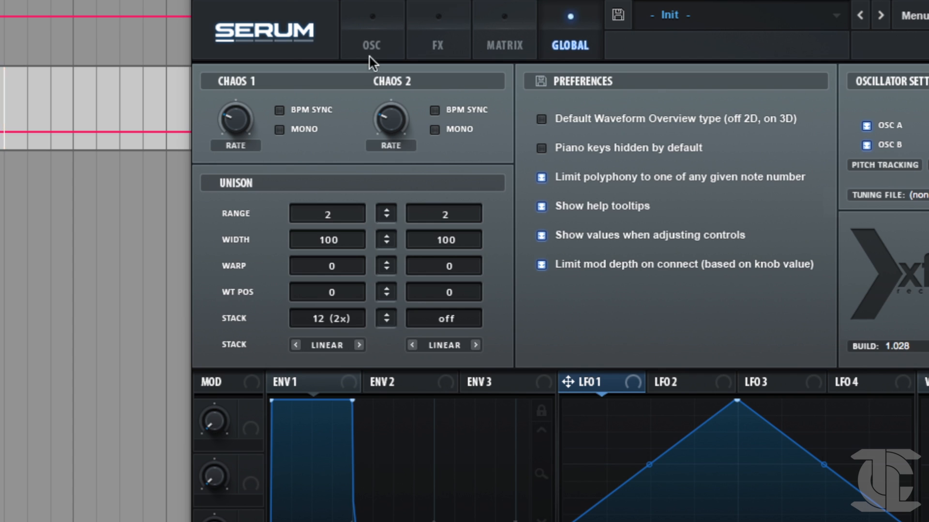
{"action": "left_click", "coordinate": [370, 44]}
{"action": "left_click_drag", "start_coordinate": [404, 300], "coordinate": [342, 434]}
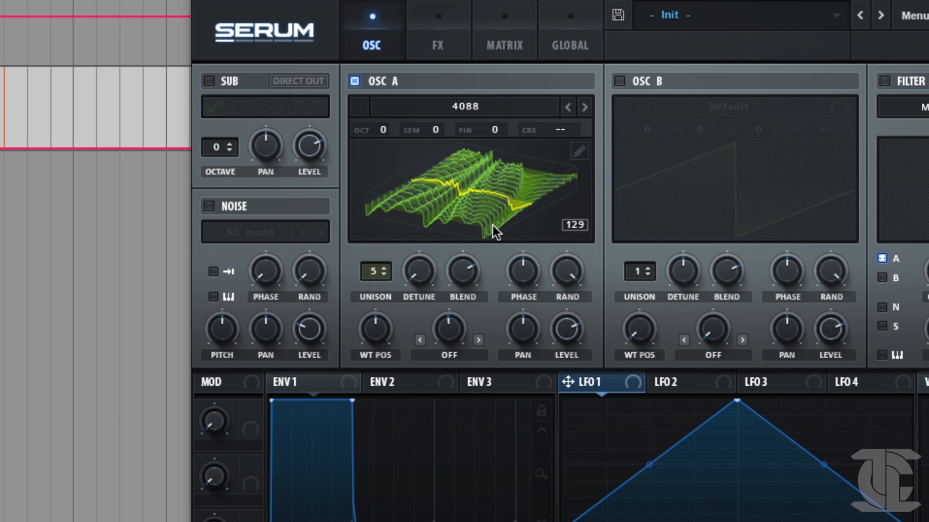
Step oscillator A's unison stack through 12+7(2x) and 12+7(3x), ending at Center-12.
{"action": "left_click", "coordinate": [566, 44]}
{"action": "left_click_drag", "start_coordinate": [348, 324], "coordinate": [338, 265]}
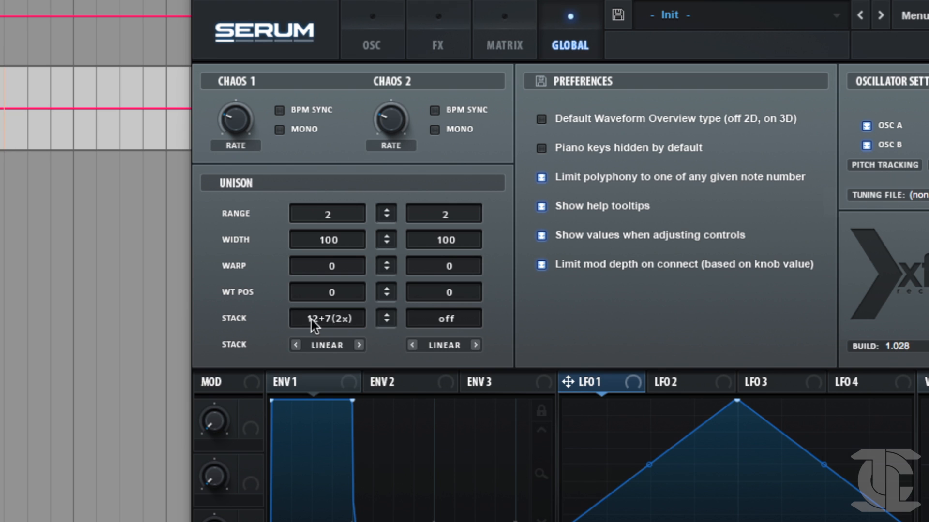
{"action": "left_click_drag", "start_coordinate": [330, 319], "coordinate": [336, 293]}
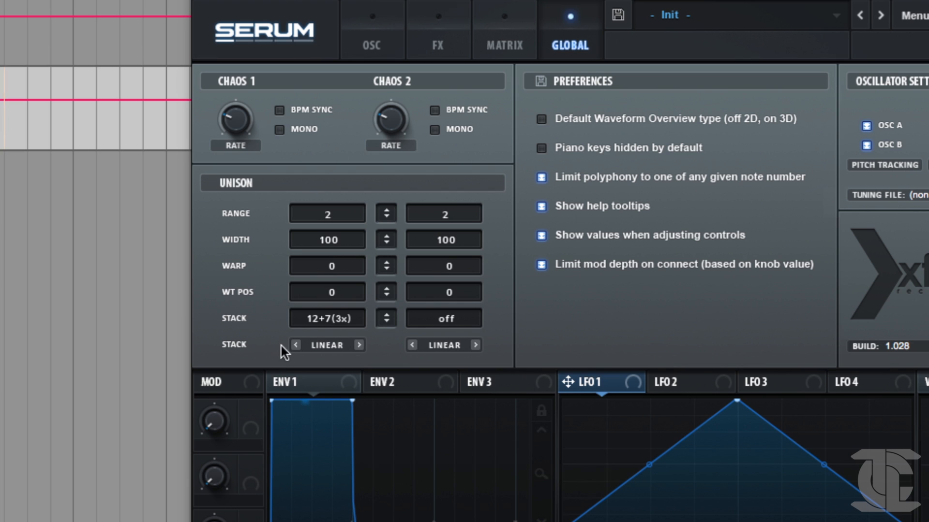
{"action": "mouse_move", "coordinate": [329, 326]}
{"action": "left_mouse_down"}
{"action": "mouse_move", "coordinate": [349, 289]}
{"action": "mouse_move", "coordinate": [344, 311]}
{"action": "mouse_move", "coordinate": [326, 320]}
{"action": "left_mouse_up"}
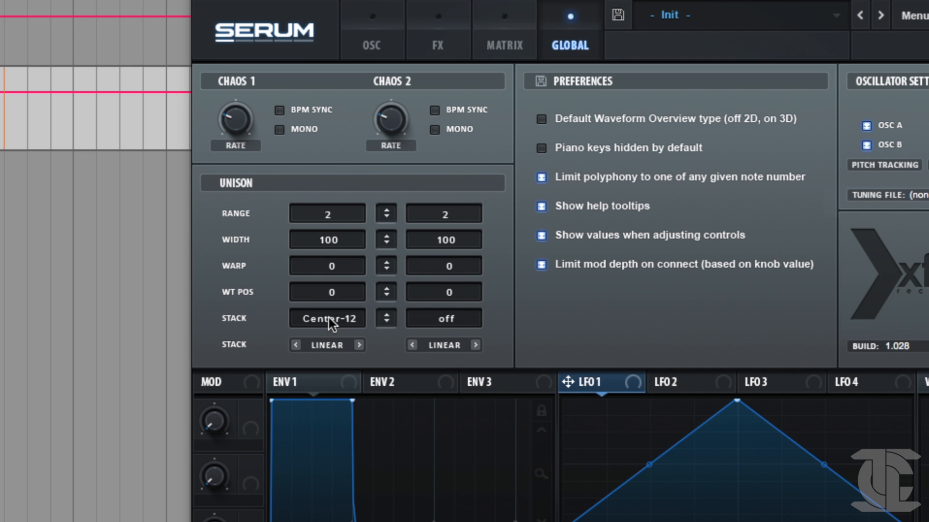
Raise oscillator A's unison detune and readjust its blend to a higher level.
{"action": "left_click", "coordinate": [385, 43]}
{"action": "left_click_drag", "start_coordinate": [468, 275], "coordinate": [454, 275]}
{"action": "left_click_drag", "start_coordinate": [432, 244], "coordinate": [473, 188]}
{"action": "left_click_drag", "start_coordinate": [463, 274], "coordinate": [461, 233]}
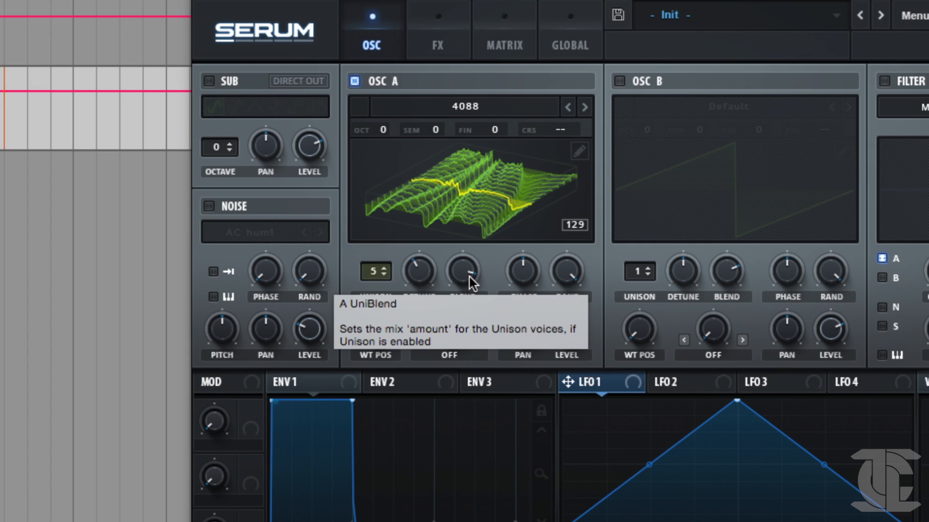
Reset oscillator A's unison stack to off in the global settings.
{"action": "left_click", "coordinate": [571, 44]}
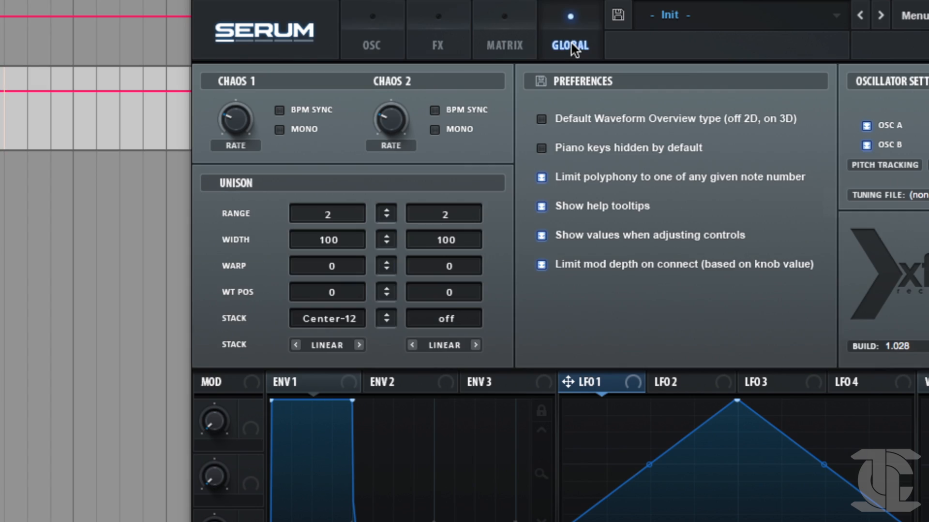
{"action": "double_click", "coordinate": [327, 320]}
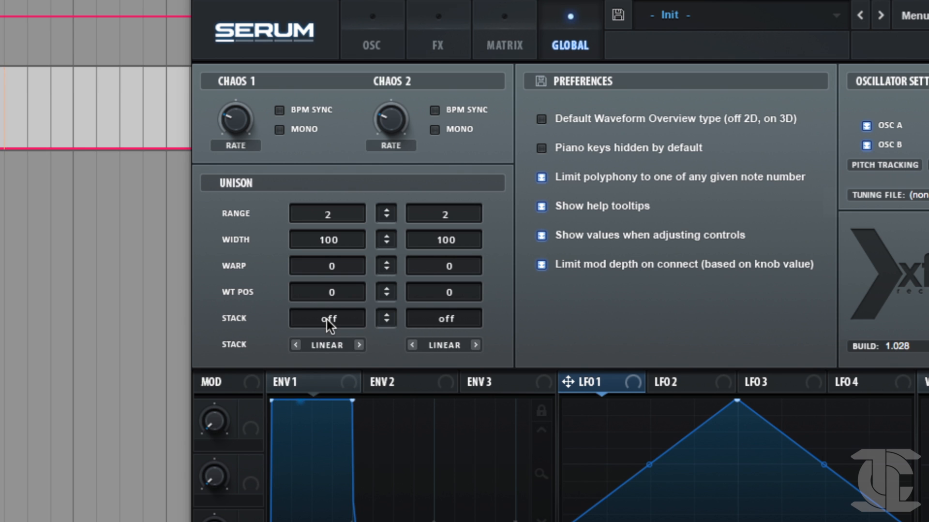
Try oscillator A's unison stack at Center-24 while sweeping its blend down and back up, and reset the stack to off.
{"action": "left_click_drag", "start_coordinate": [327, 320], "coordinate": [405, 145]}
{"action": "left_click", "coordinate": [371, 44]}
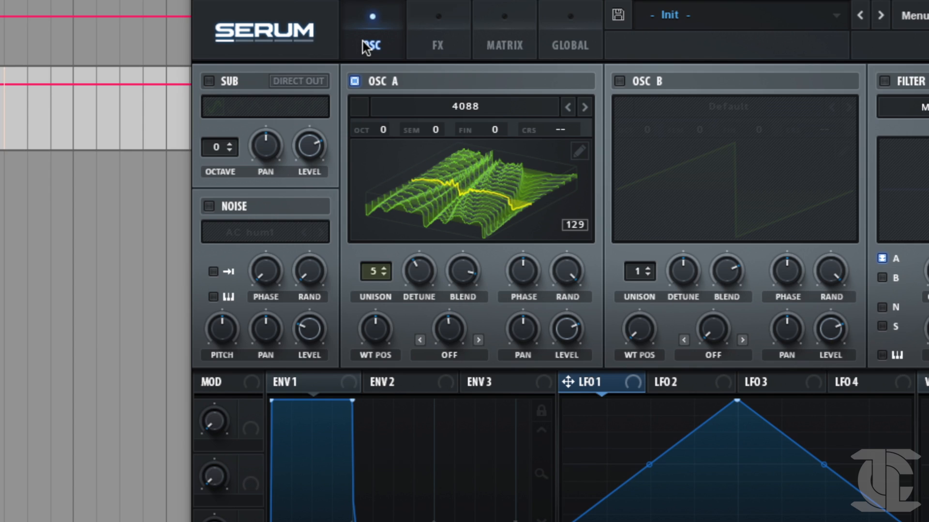
{"action": "left_click_drag", "start_coordinate": [450, 276], "coordinate": [363, 352]}
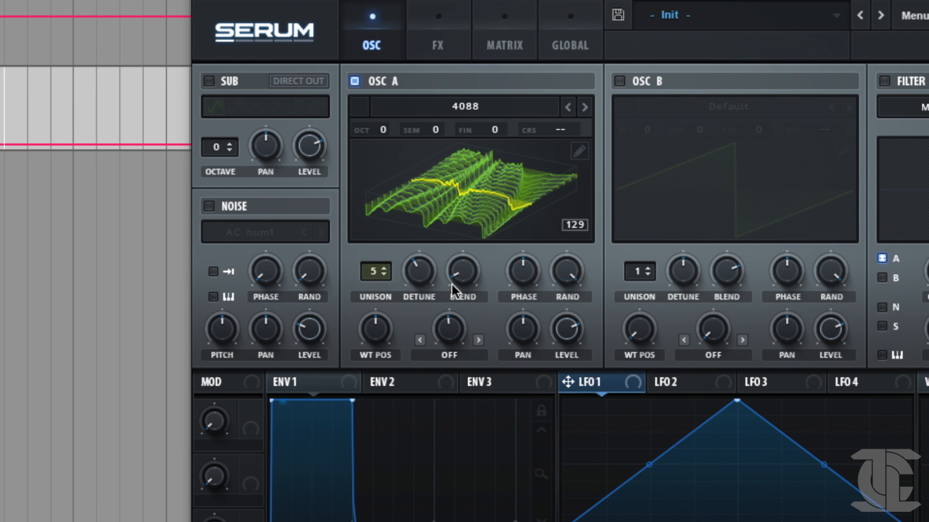
{"action": "left_click_drag", "start_coordinate": [462, 280], "coordinate": [479, 198]}
{"action": "left_click", "coordinate": [591, 30]}
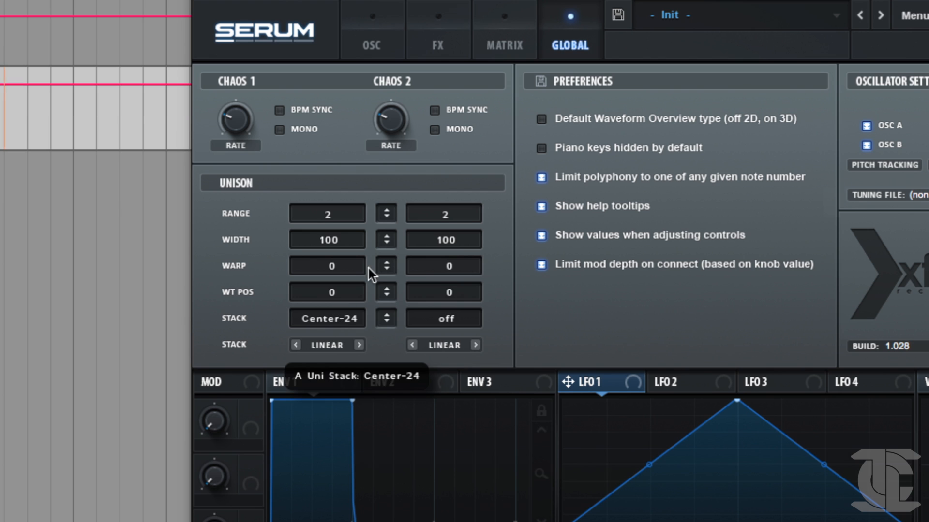
{"action": "double_click", "coordinate": [296, 319]}
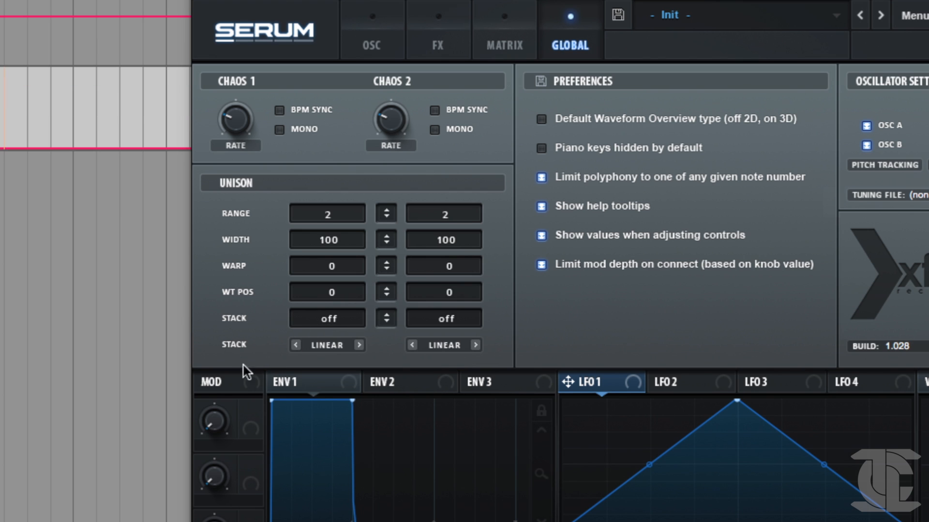
Keep oscillator A's unison detune mode on Linear and raise its detune.
{"action": "left_click", "coordinate": [326, 343]}
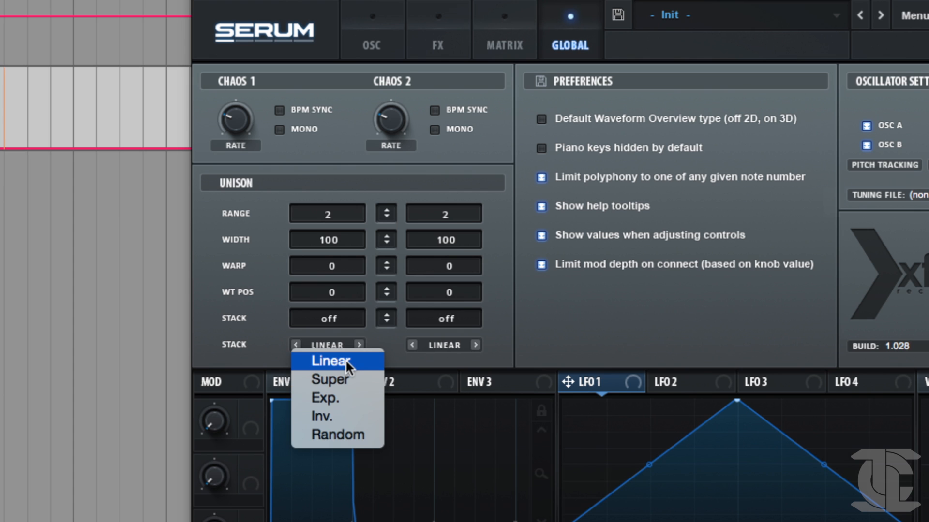
{"action": "left_click", "coordinate": [363, 358]}
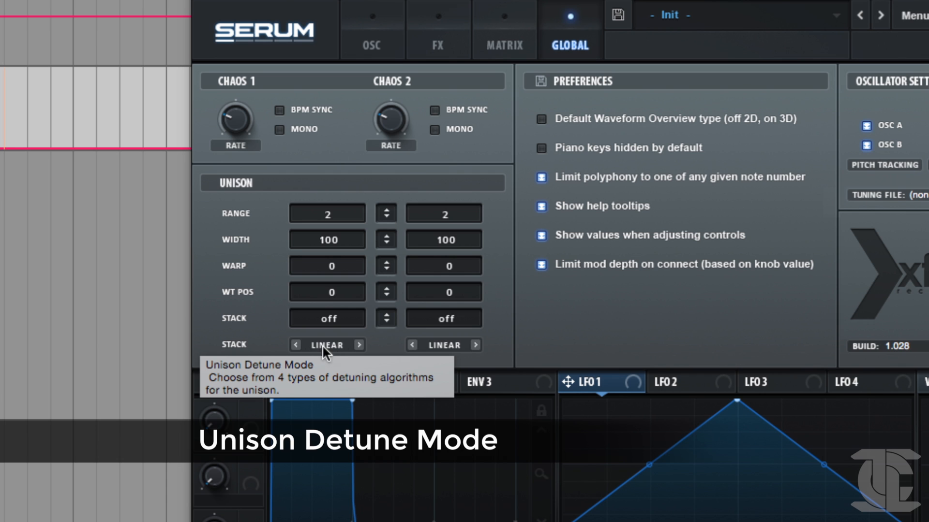
{"action": "left_click", "coordinate": [389, 40]}
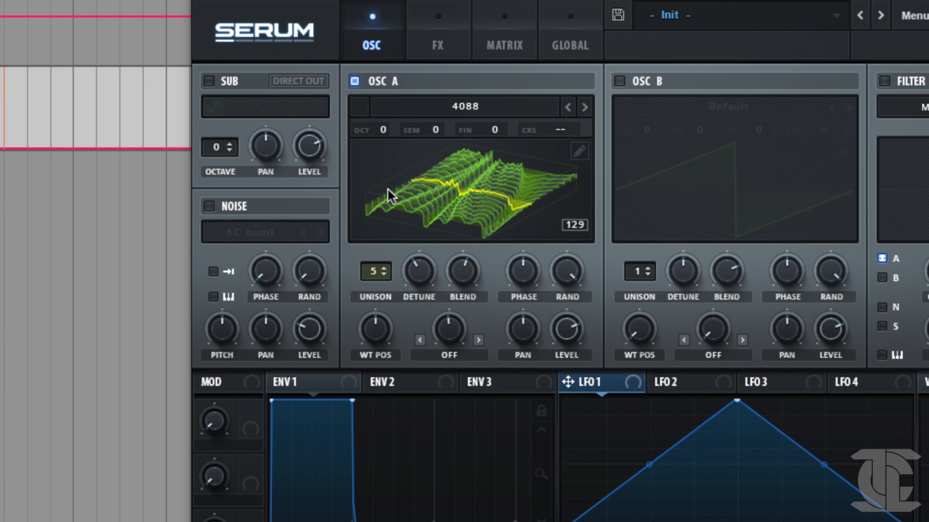
{"action": "left_click_drag", "start_coordinate": [418, 277], "coordinate": [434, 228]}
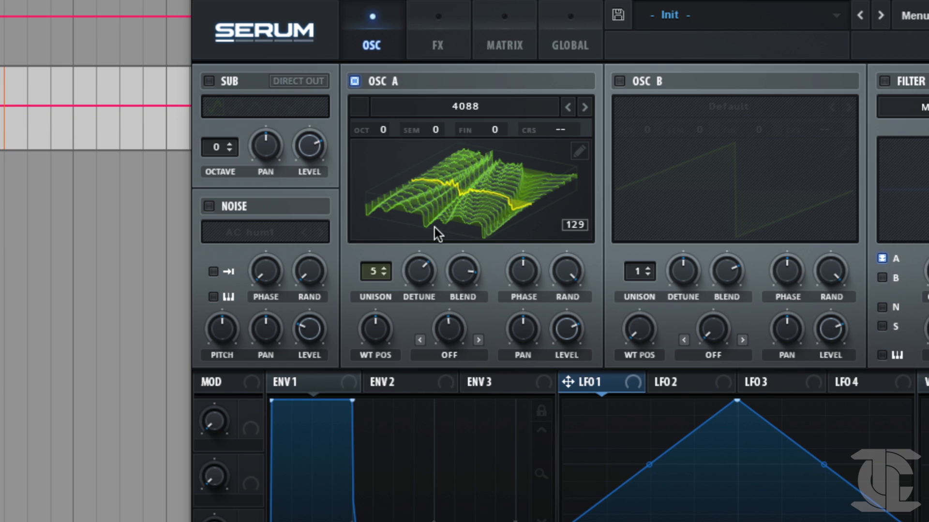
Change oscillator A's unison detune mode to Exp. in the global settings.
{"action": "left_click", "coordinate": [600, 21]}
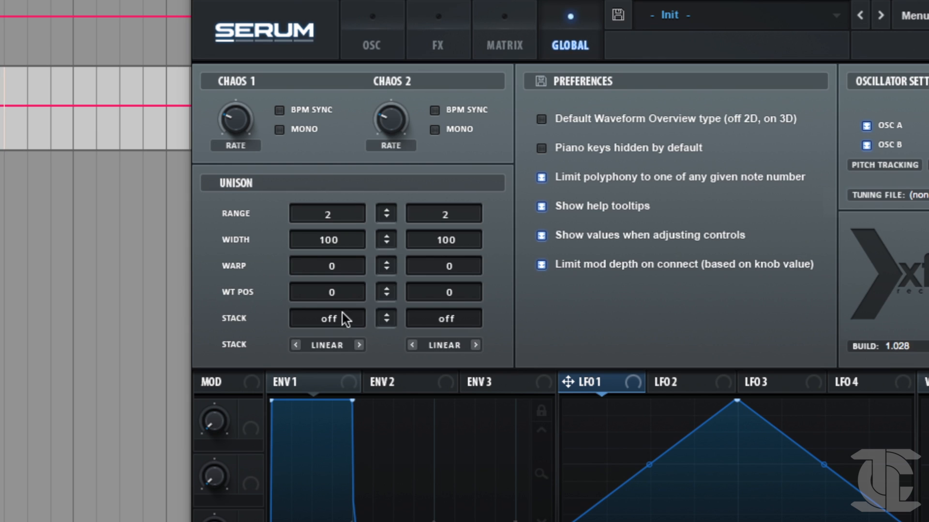
{"action": "left_click", "coordinate": [329, 344]}
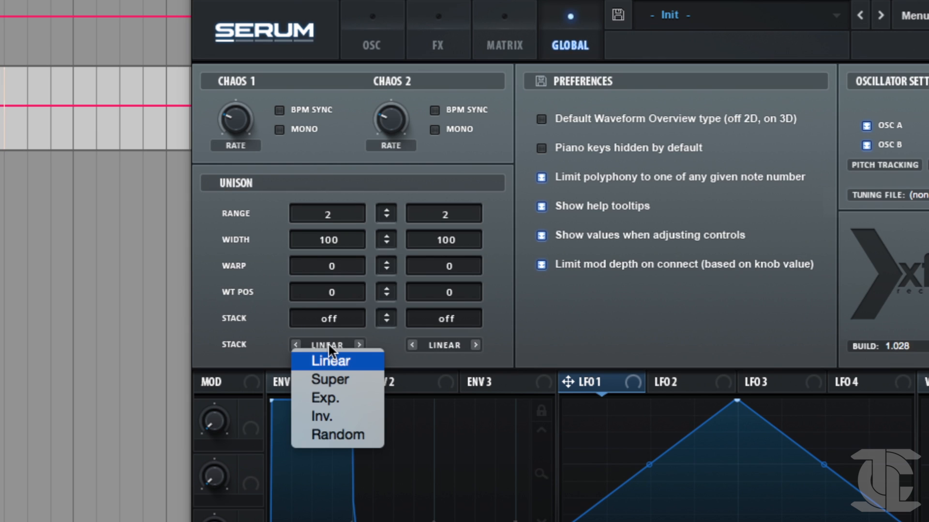
{"action": "left_click", "coordinate": [325, 400]}
Increase oscillator A's unison voices to 12 and sweep its detune to around 0.53.
{"action": "left_click", "coordinate": [380, 40]}
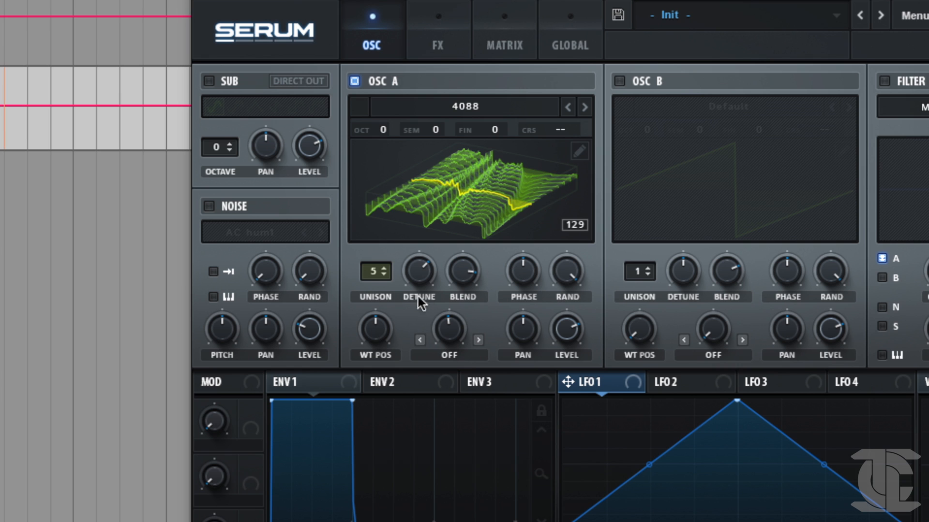
{"action": "left_click_drag", "start_coordinate": [437, 275], "coordinate": [398, 188]}
{"action": "left_click_drag", "start_coordinate": [416, 265], "coordinate": [424, 212]}
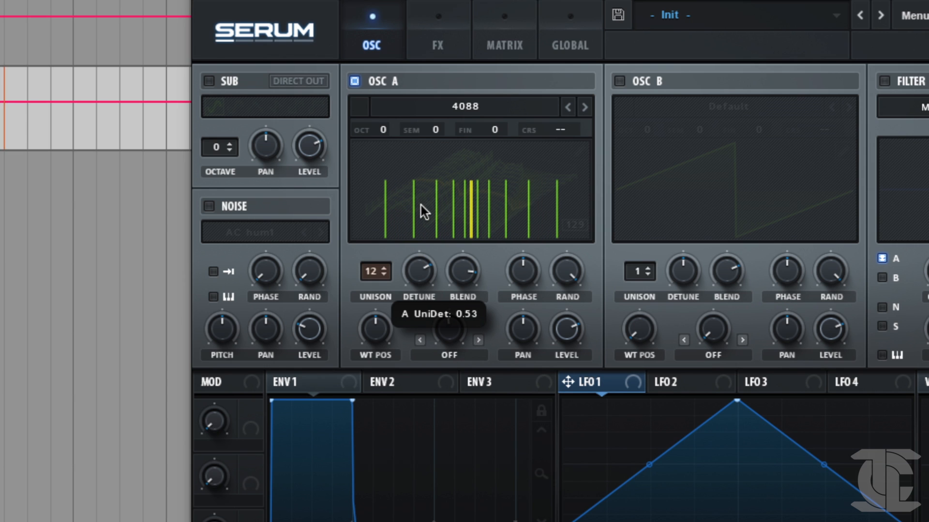
{"action": "mouse_move", "coordinate": [421, 205]}
{"action": "left_mouse_down"}
{"action": "mouse_move", "coordinate": [412, 224]}
{"action": "mouse_move", "coordinate": [415, 212]}
{"action": "left_mouse_up"}
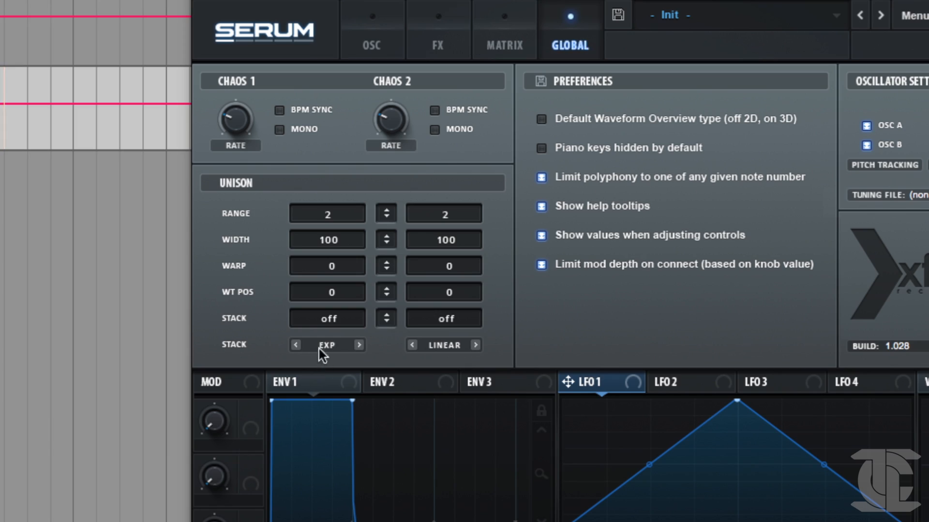
Switch oscillator A's unison detune mode to Super and readjust the oscillator's detune.
{"action": "left_click", "coordinate": [323, 347]}
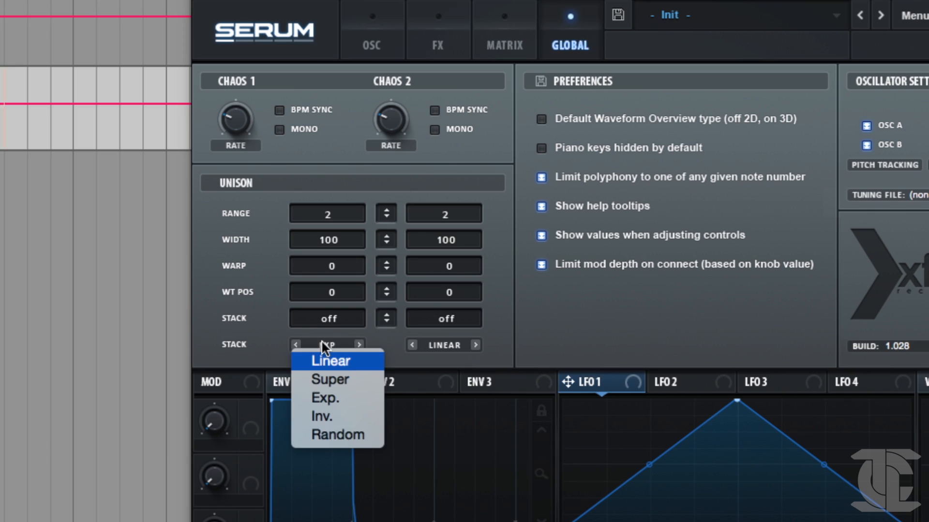
{"action": "left_click", "coordinate": [342, 380]}
{"action": "left_click", "coordinate": [360, 54]}
{"action": "left_click_drag", "start_coordinate": [431, 261], "coordinate": [412, 273]}
Switch oscillator A's unison detune mode to Inv. in the global settings.
{"action": "left_click", "coordinate": [577, 38]}
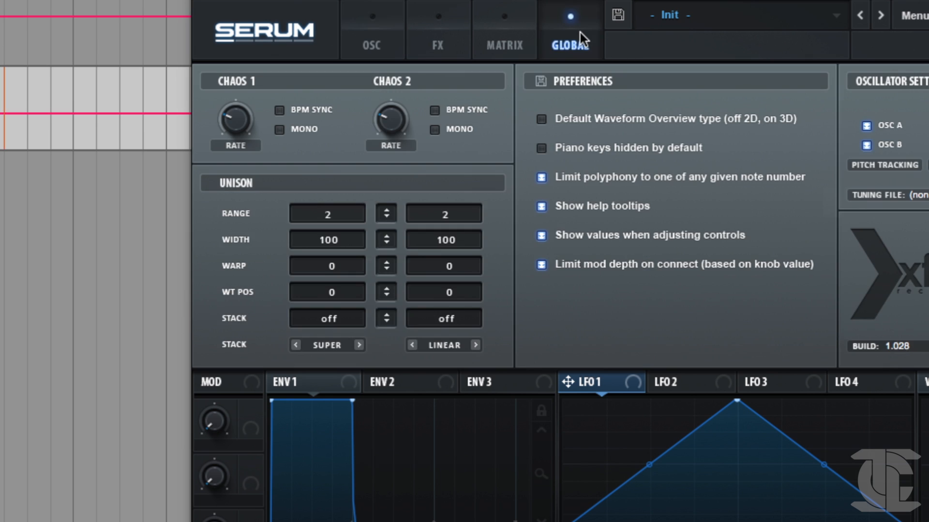
{"action": "left_click", "coordinate": [331, 345]}
{"action": "left_click", "coordinate": [332, 346]}
{"action": "left_click", "coordinate": [331, 343]}
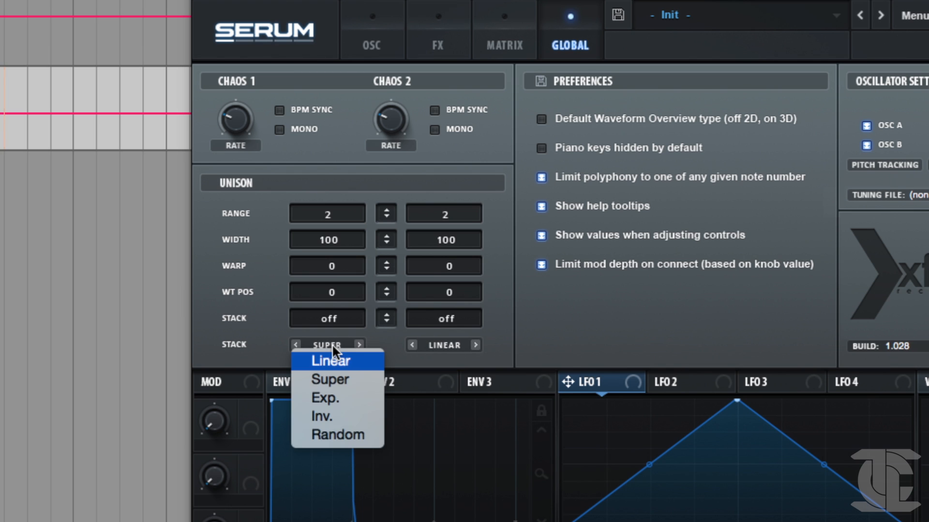
{"action": "left_click", "coordinate": [332, 416]}
Raise oscillator A's detune to about 0.41 and continue sweeping it, ending at a low setting.
{"action": "left_click", "coordinate": [382, 29]}
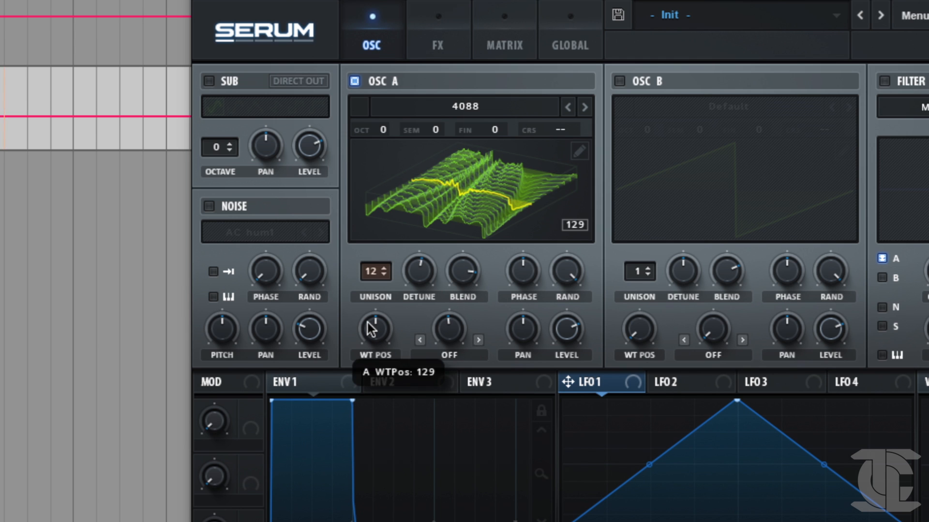
{"action": "mouse_move", "coordinate": [428, 273]}
{"action": "left_click_drag", "start_coordinate": [428, 274], "coordinate": [432, 247]}
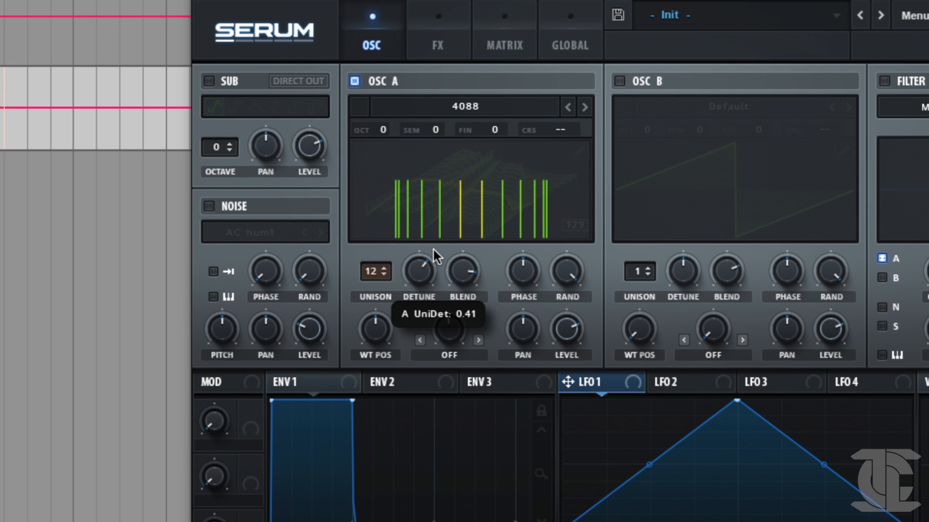
{"action": "mouse_move", "coordinate": [433, 248]}
{"action": "left_mouse_down"}
{"action": "mouse_move", "coordinate": [432, 264]}
{"action": "mouse_move", "coordinate": [439, 230]}
{"action": "mouse_move", "coordinate": [431, 247]}
{"action": "left_mouse_up"}
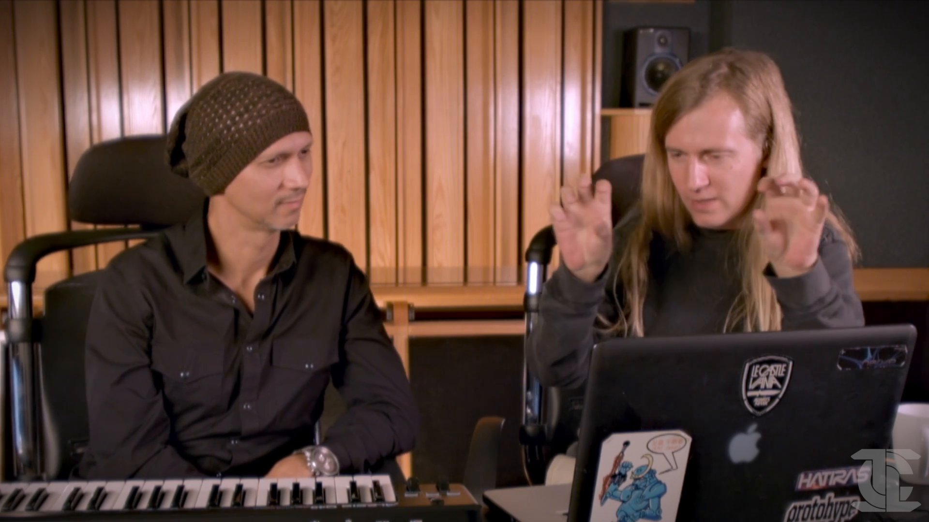
{"action": "left_click_drag", "start_coordinate": [424, 271], "coordinate": [438, 230]}
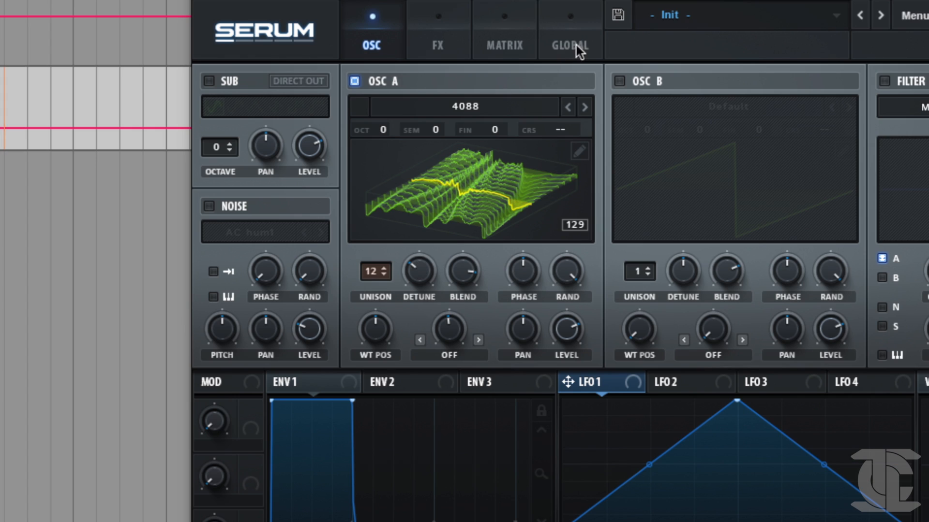
Switch oscillator A's unison detune mode to Random and raise the oscillator's detune.
{"action": "left_click", "coordinate": [569, 47]}
{"action": "left_click", "coordinate": [447, 197]}
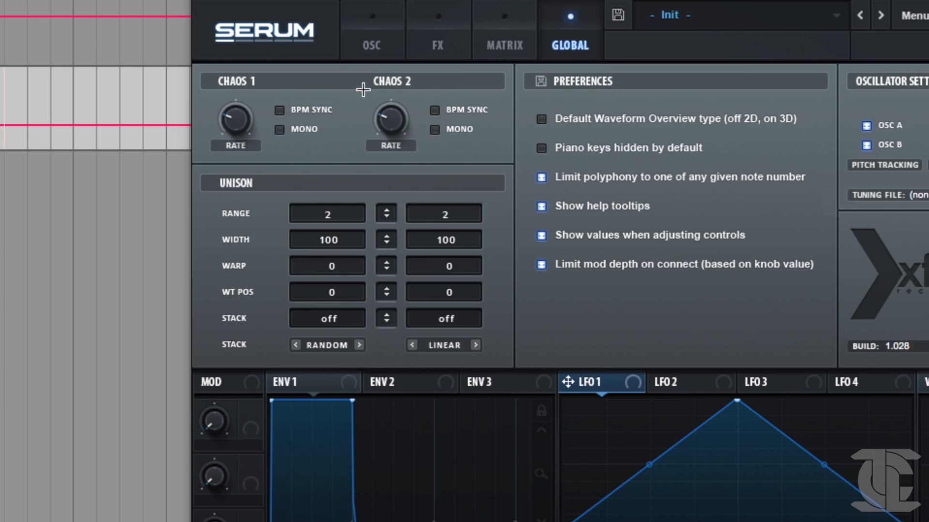
{"action": "left_click", "coordinate": [369, 33]}
{"action": "left_click_drag", "start_coordinate": [408, 277], "coordinate": [429, 212]}
Reduce oscillator A's unison voices to 9 and then fewer, and readjust its detune.
{"action": "left_click_drag", "start_coordinate": [372, 278], "coordinate": [366, 308]}
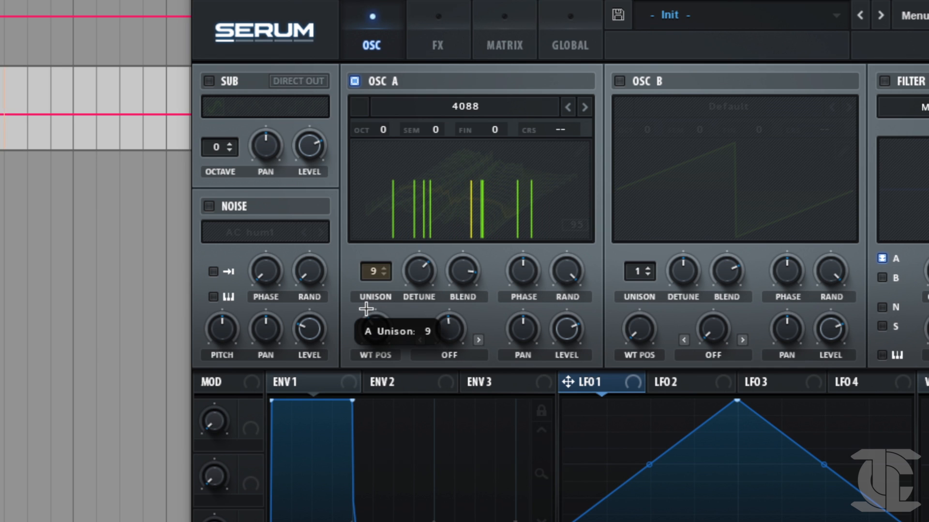
{"action": "left_click_drag", "start_coordinate": [374, 271], "coordinate": [342, 354]}
{"action": "left_click_drag", "start_coordinate": [425, 266], "coordinate": [422, 246]}
Set oscillator A's unison range to 19 and audition it with 6 voices while sweeping the detune down.
{"action": "left_click", "coordinate": [568, 35]}
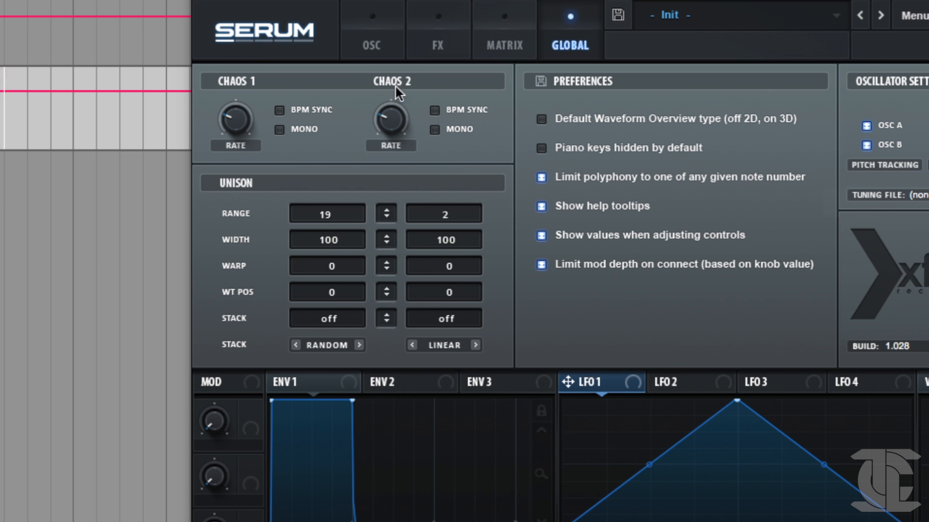
{"action": "left_click", "coordinate": [378, 35]}
{"action": "left_click_drag", "start_coordinate": [371, 269], "coordinate": [372, 225]}
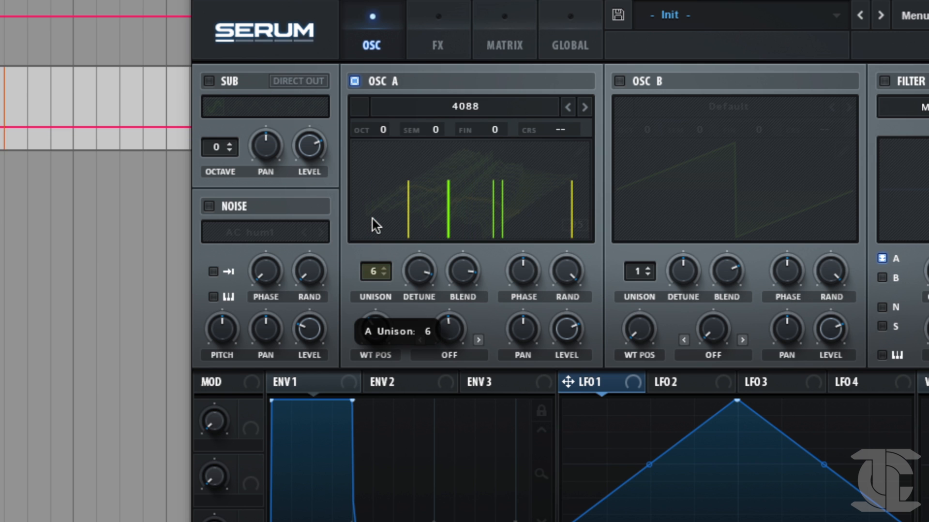
{"action": "left_click_drag", "start_coordinate": [427, 256], "coordinate": [380, 382]}
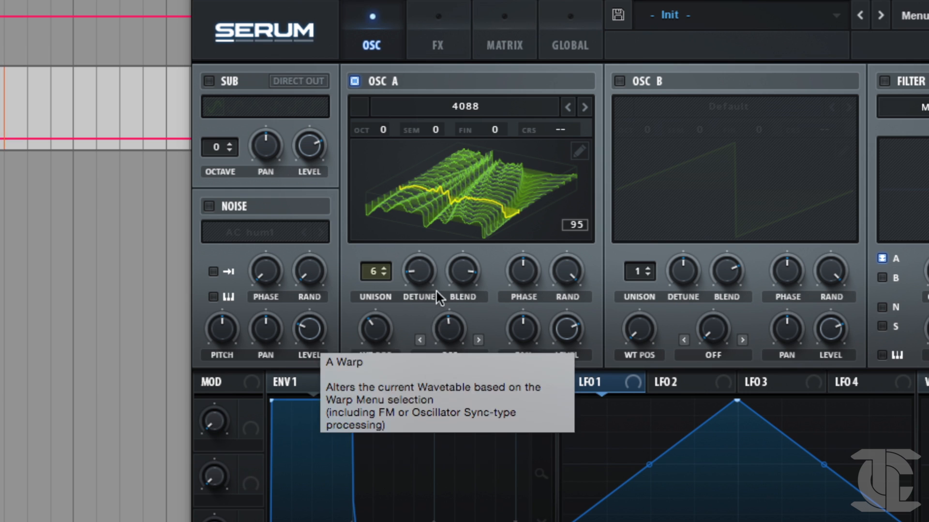
Return oscillator A's unison detune mode to Linear in the global settings.
{"action": "left_click", "coordinate": [582, 43]}
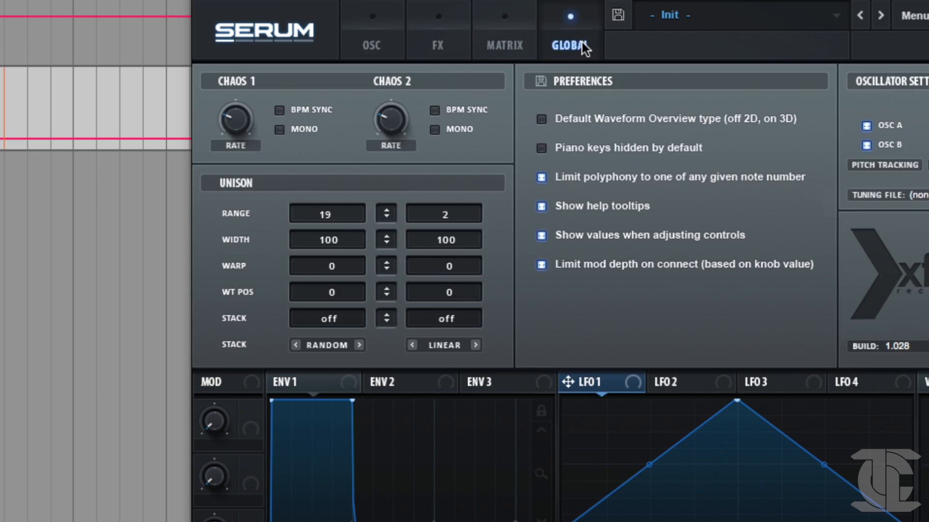
{"action": "left_click", "coordinate": [330, 348]}
{"action": "left_click", "coordinate": [346, 361]}
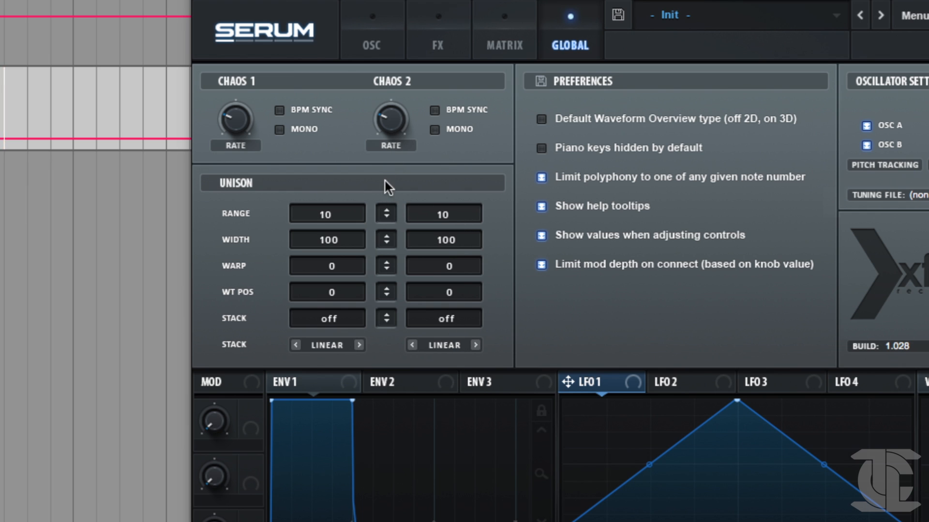
Adjust both oscillators' unison settings together: range 23, width 43, warp -13 and WT position -78.
{"action": "left_click_drag", "start_coordinate": [398, 116], "coordinate": [395, 135]}
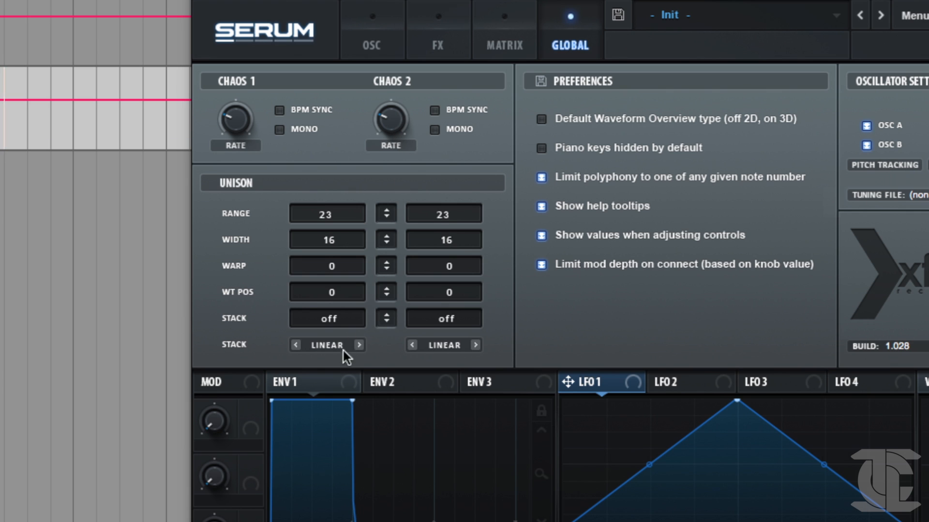
{"action": "mouse_move", "coordinate": [387, 269]}
{"action": "left_mouse_down"}
{"action": "mouse_move", "coordinate": [398, 227]}
{"action": "mouse_move", "coordinate": [385, 287]}
{"action": "left_mouse_up"}
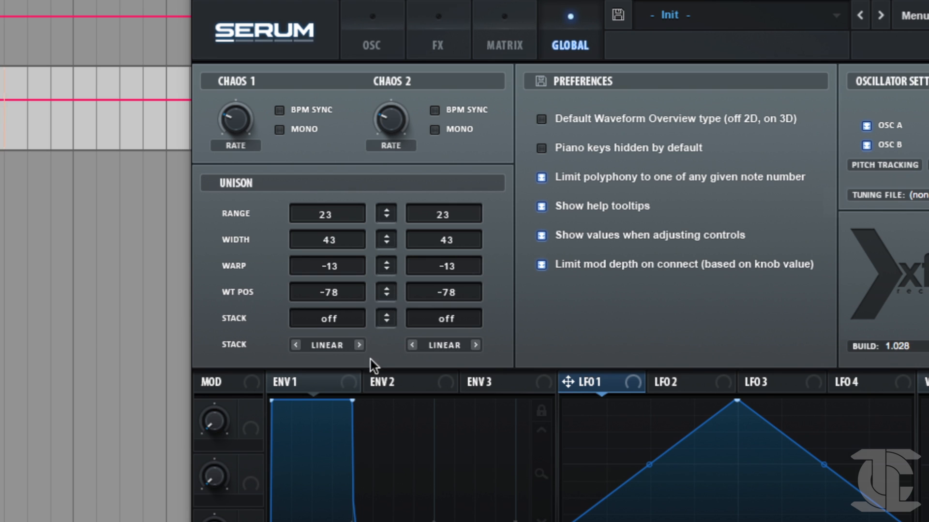
Reset the unison warp, WT position, width, range and stack of both oscillators to their defaults using the linked controls.
{"action": "double_click", "coordinate": [390, 266]}
{"action": "double_click", "coordinate": [392, 297]}
{"action": "double_click", "coordinate": [390, 244]}
{"action": "double_click", "coordinate": [389, 217]}
{"action": "left_click_drag", "start_coordinate": [345, 317], "coordinate": [375, 332]}
{"action": "double_click", "coordinate": [386, 318]}
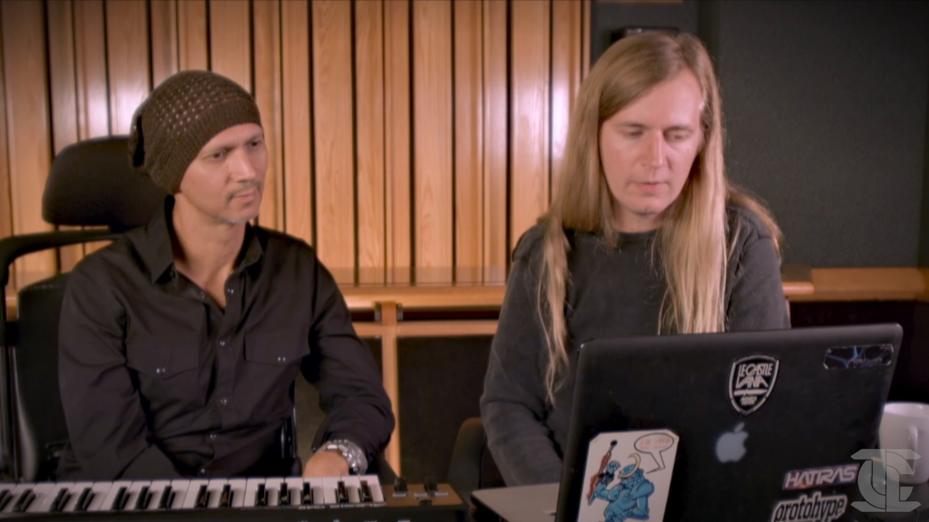